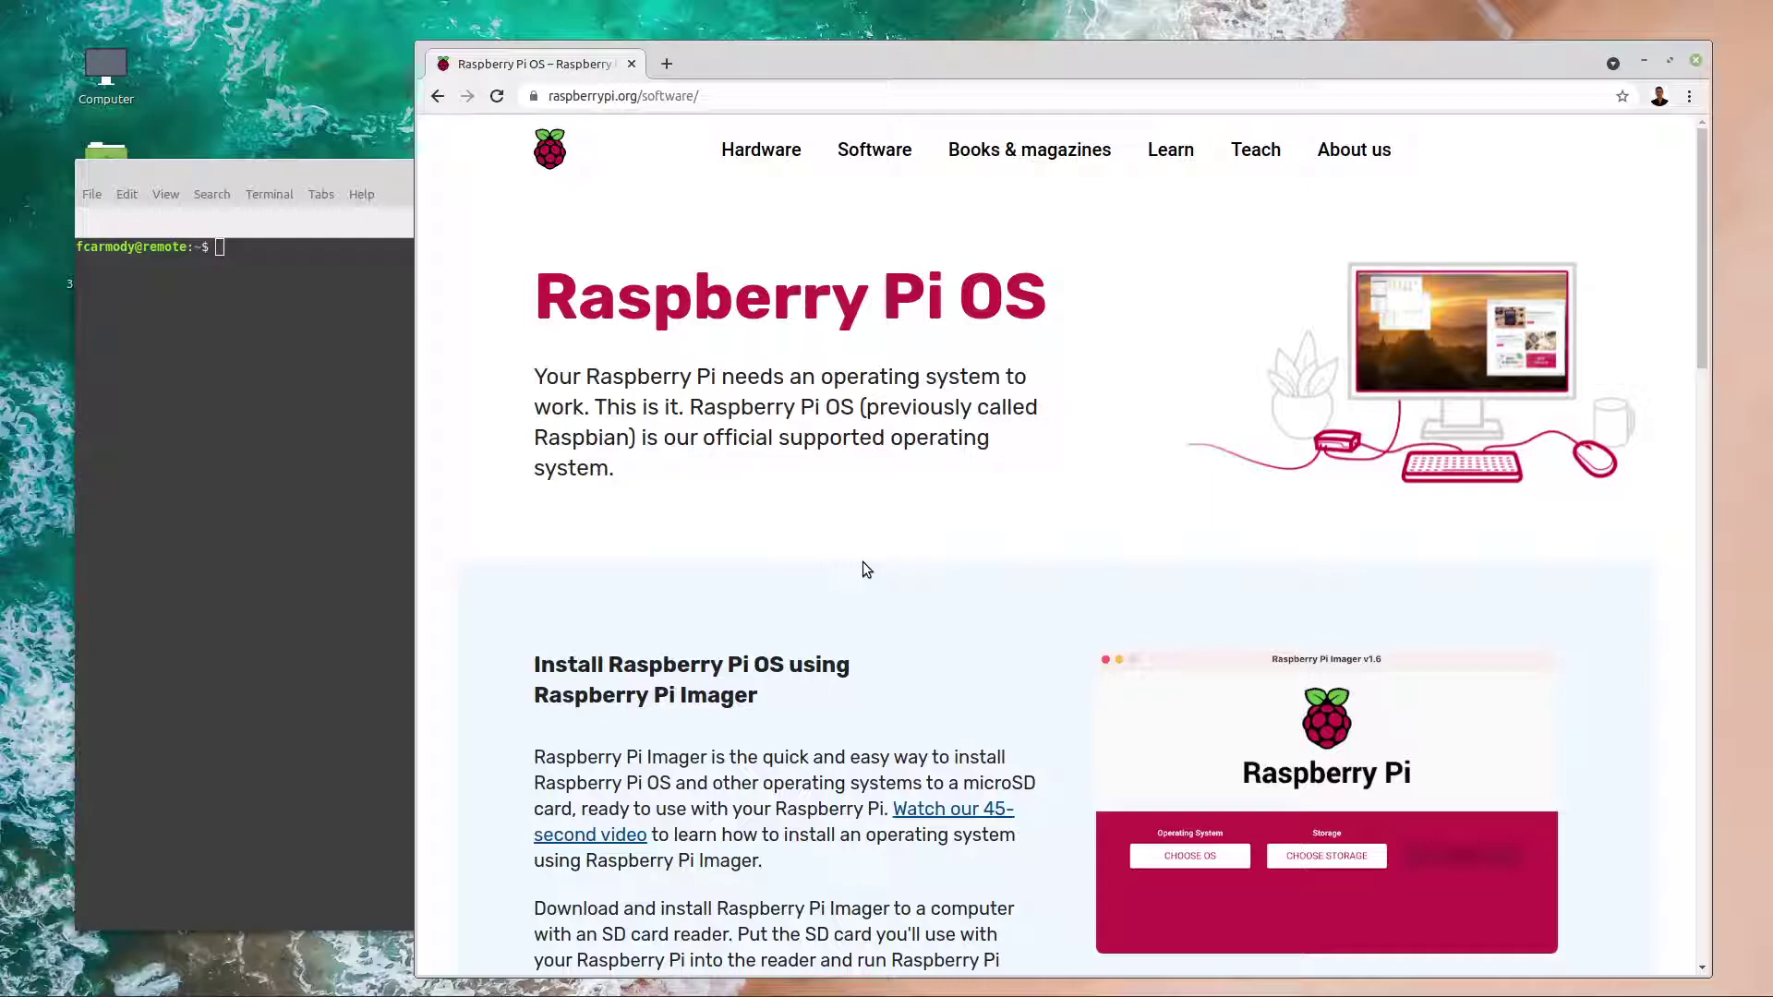
# - Download the Raspberry Pi Imager .deb package for Ubuntu x86 from the raspberrypi.org software page
pyautogui.scroll(-3, 864, 582)
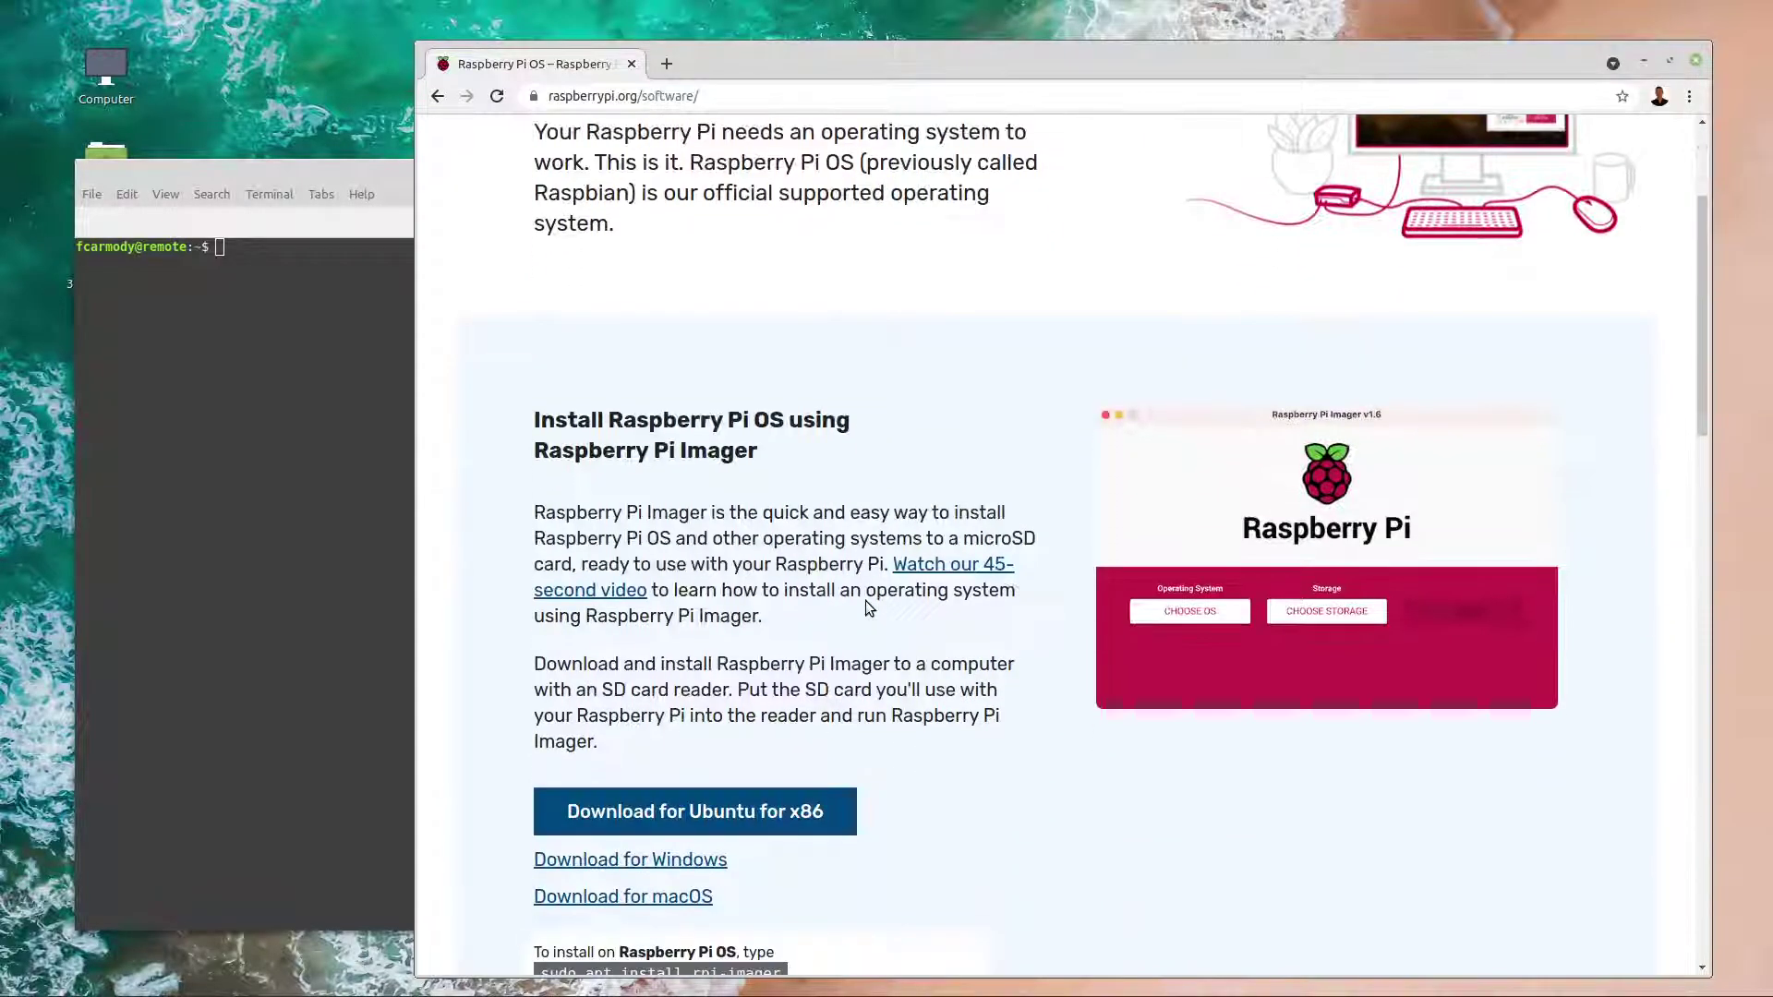
pyautogui.scroll(-1, 866, 875)
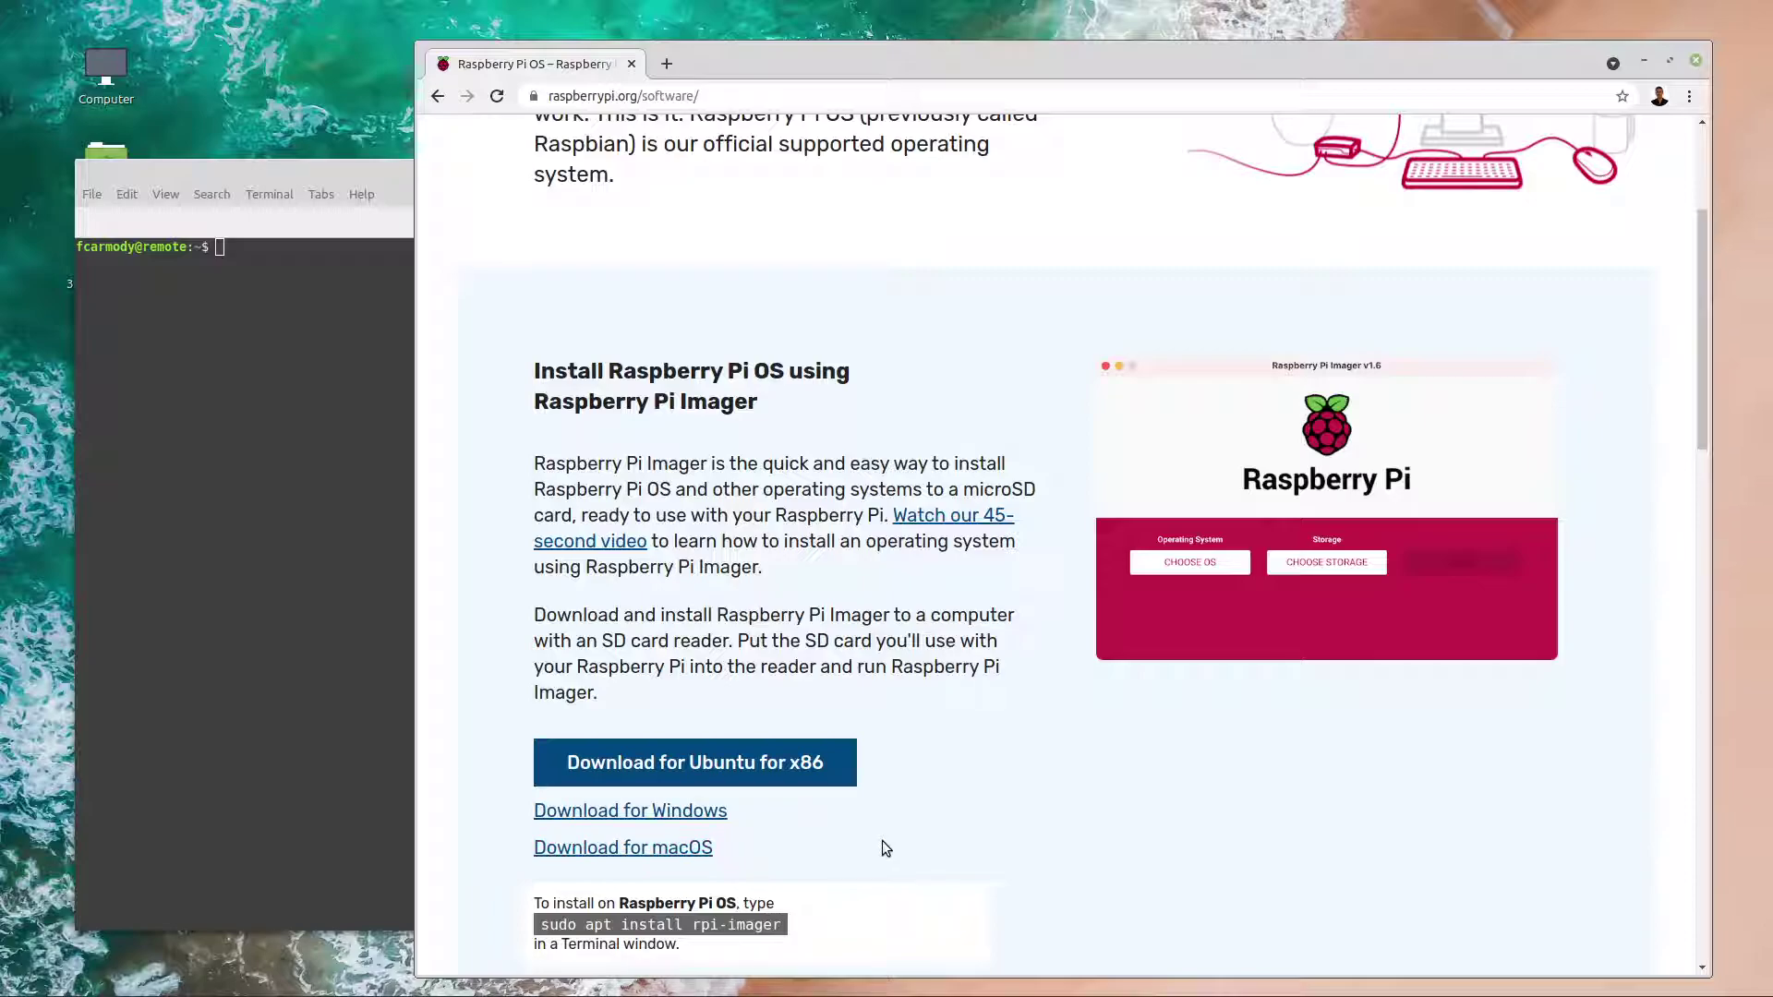
pyautogui.click(778, 763)
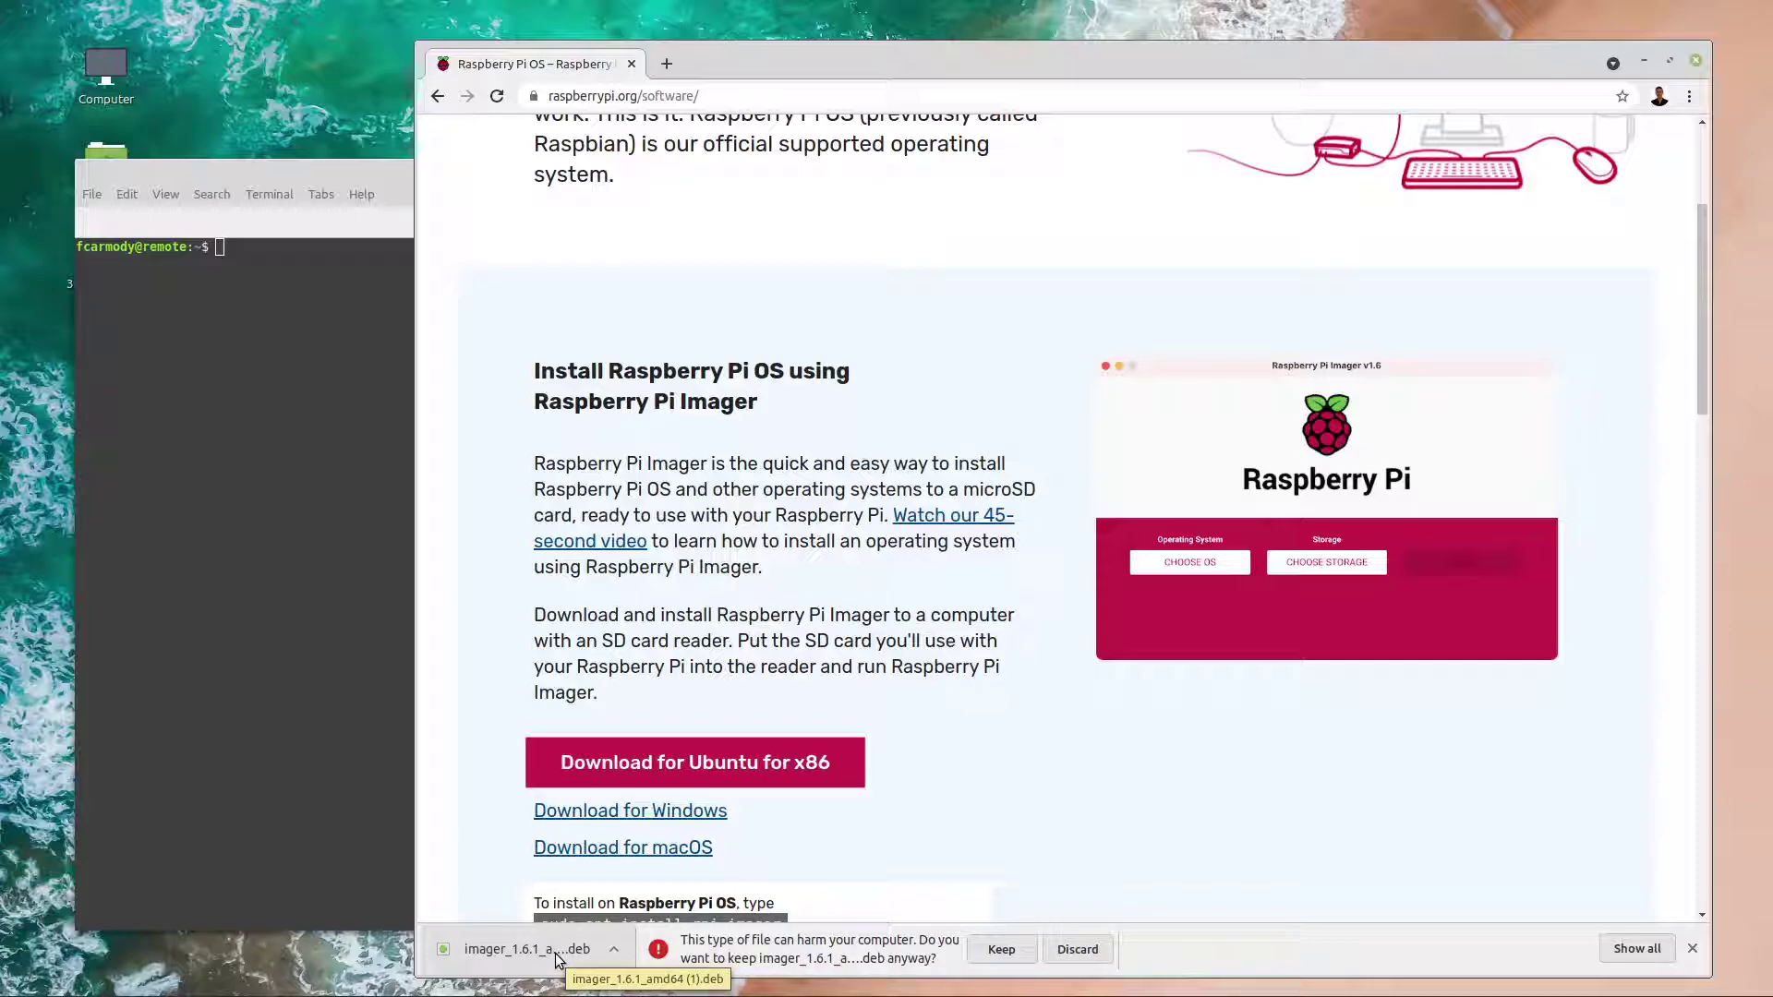
# - Install the rpi-imager 1.6.1 package with GDebi, authorising with the password and accepting extra dependencies
pyautogui.click(526, 949)
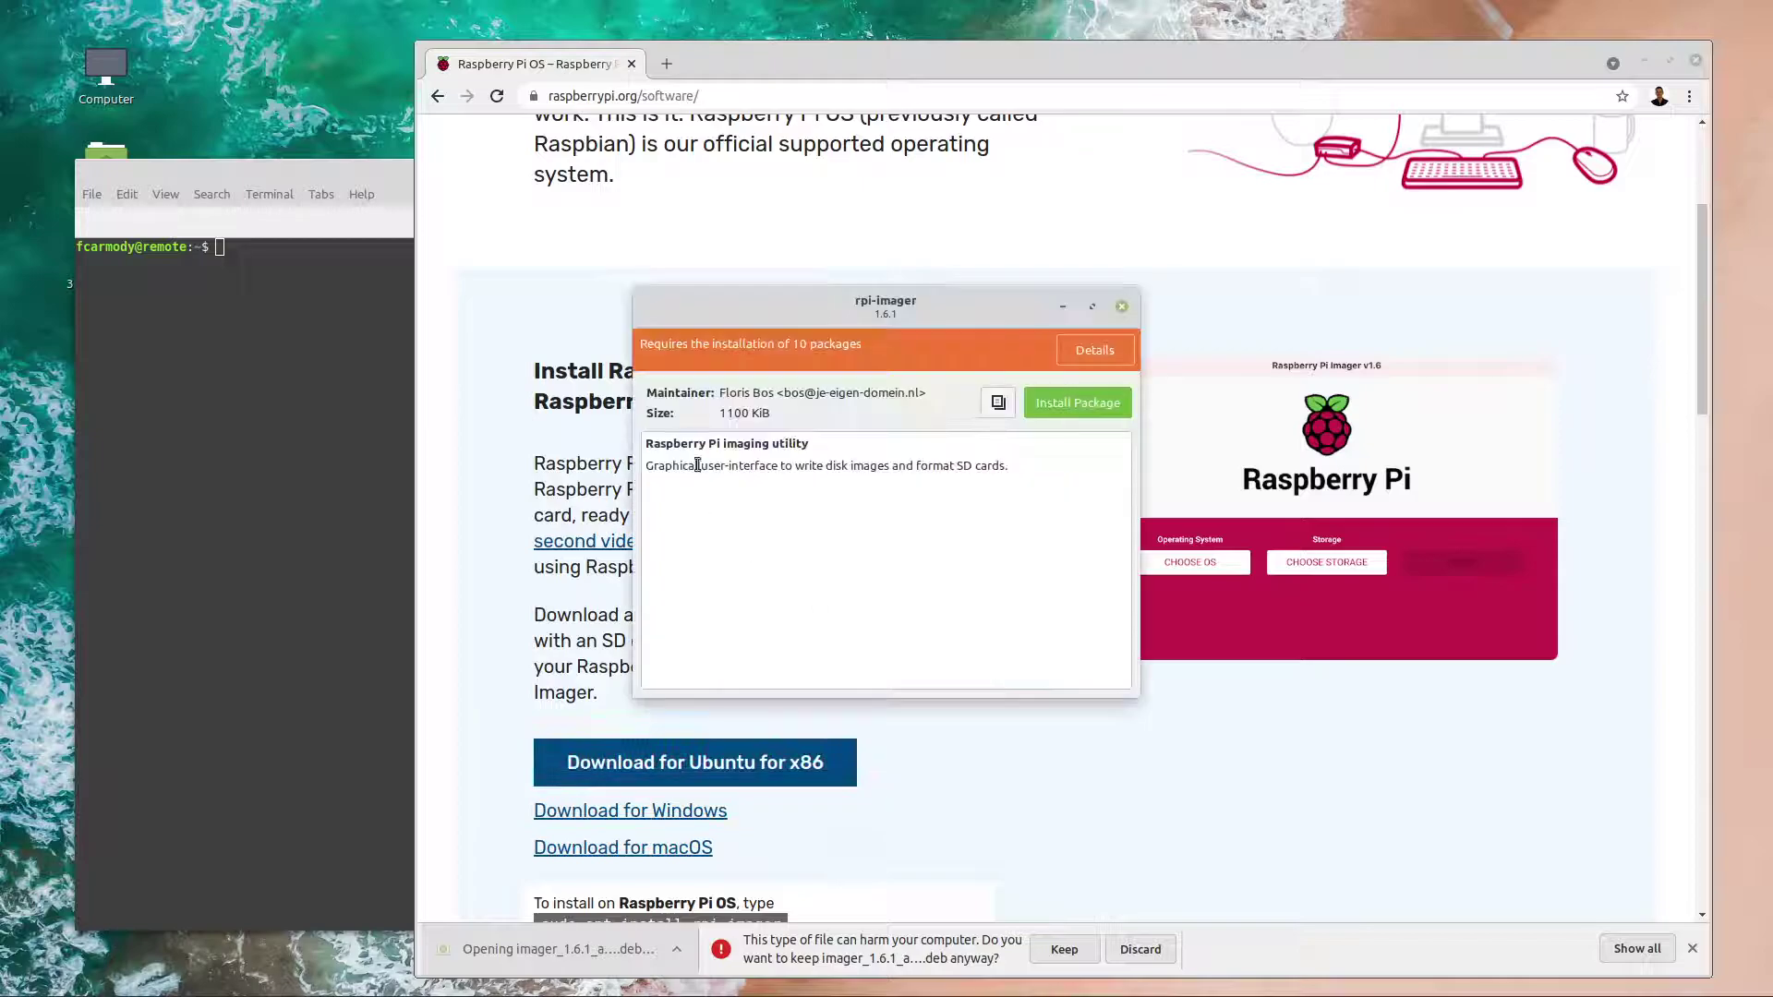
pyautogui.click(1047, 402)
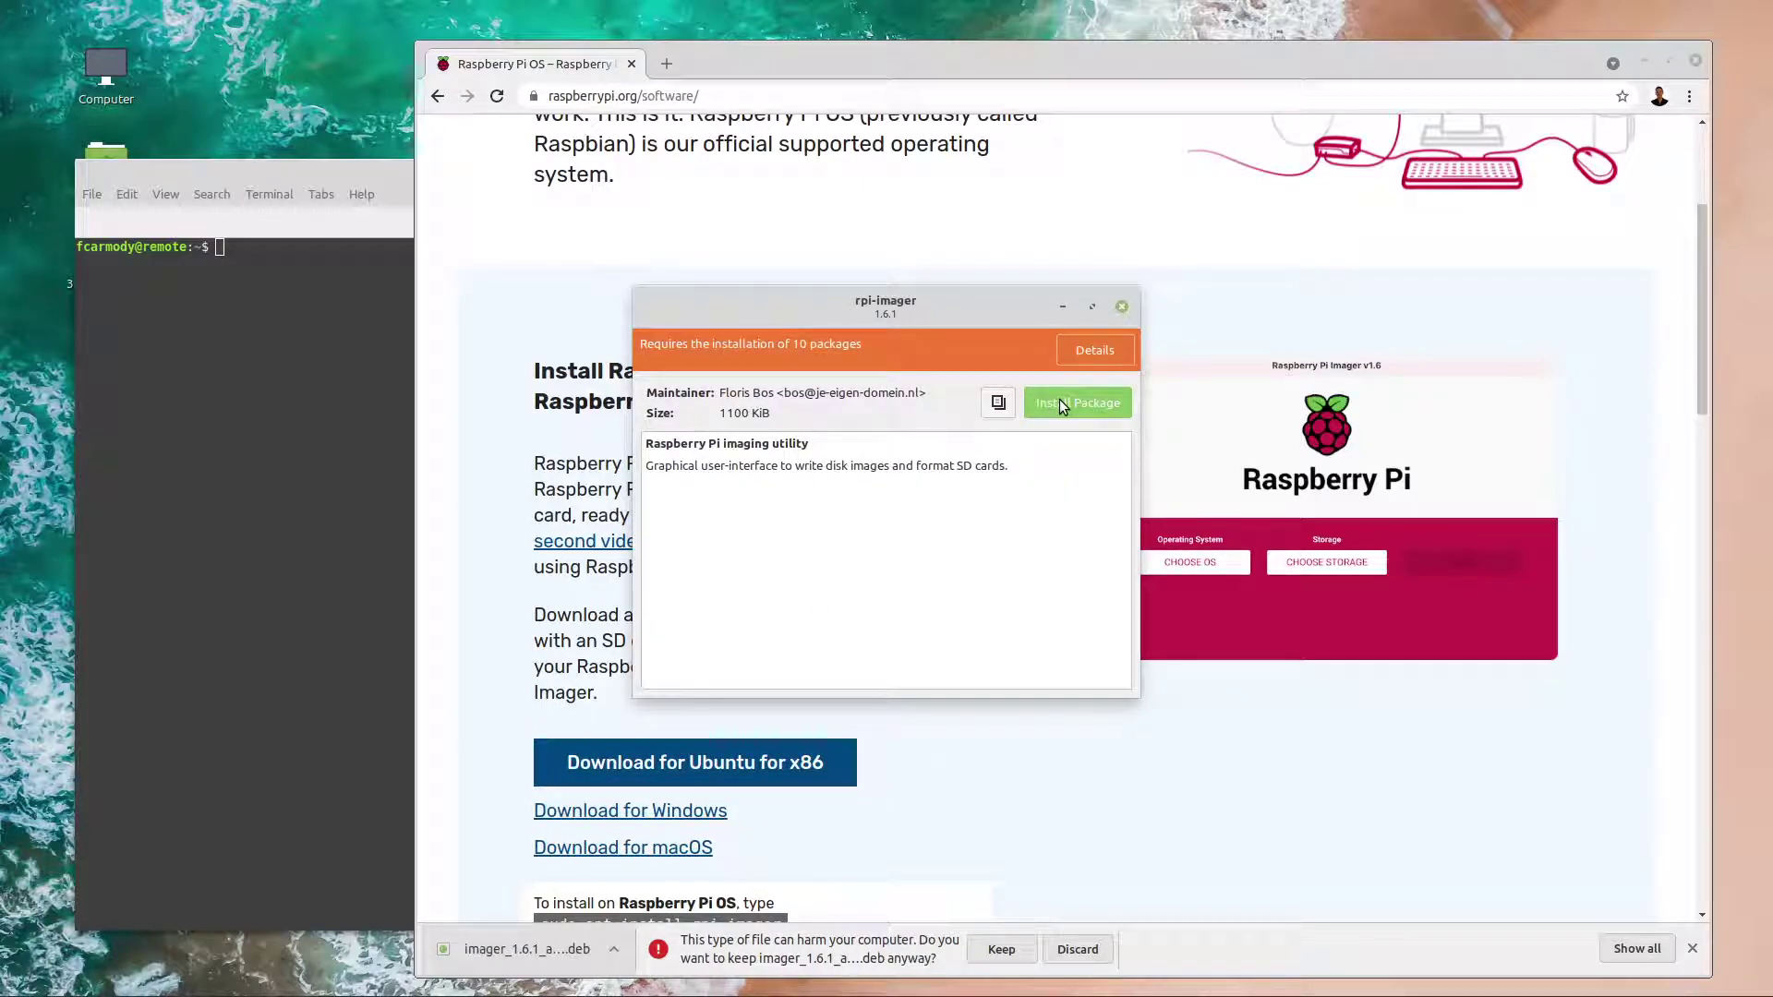
pyautogui.click(1060, 403)
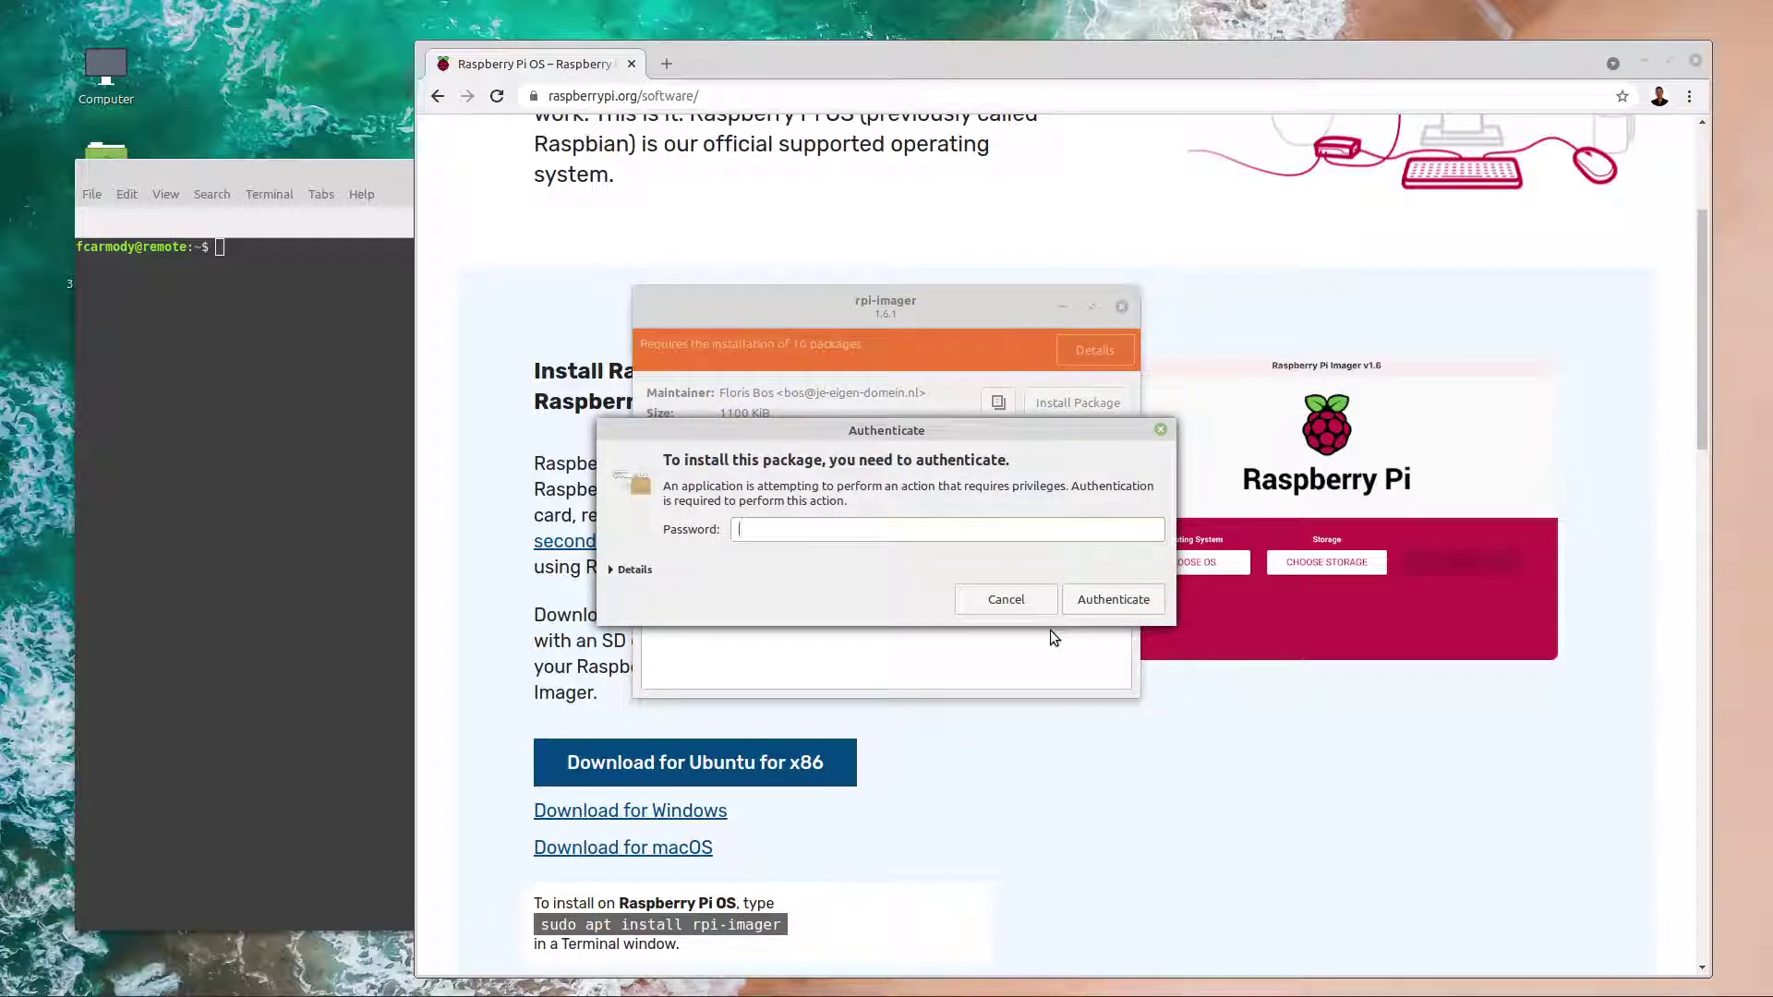
pyautogui.write('•••••••')
pyautogui.press('Return')
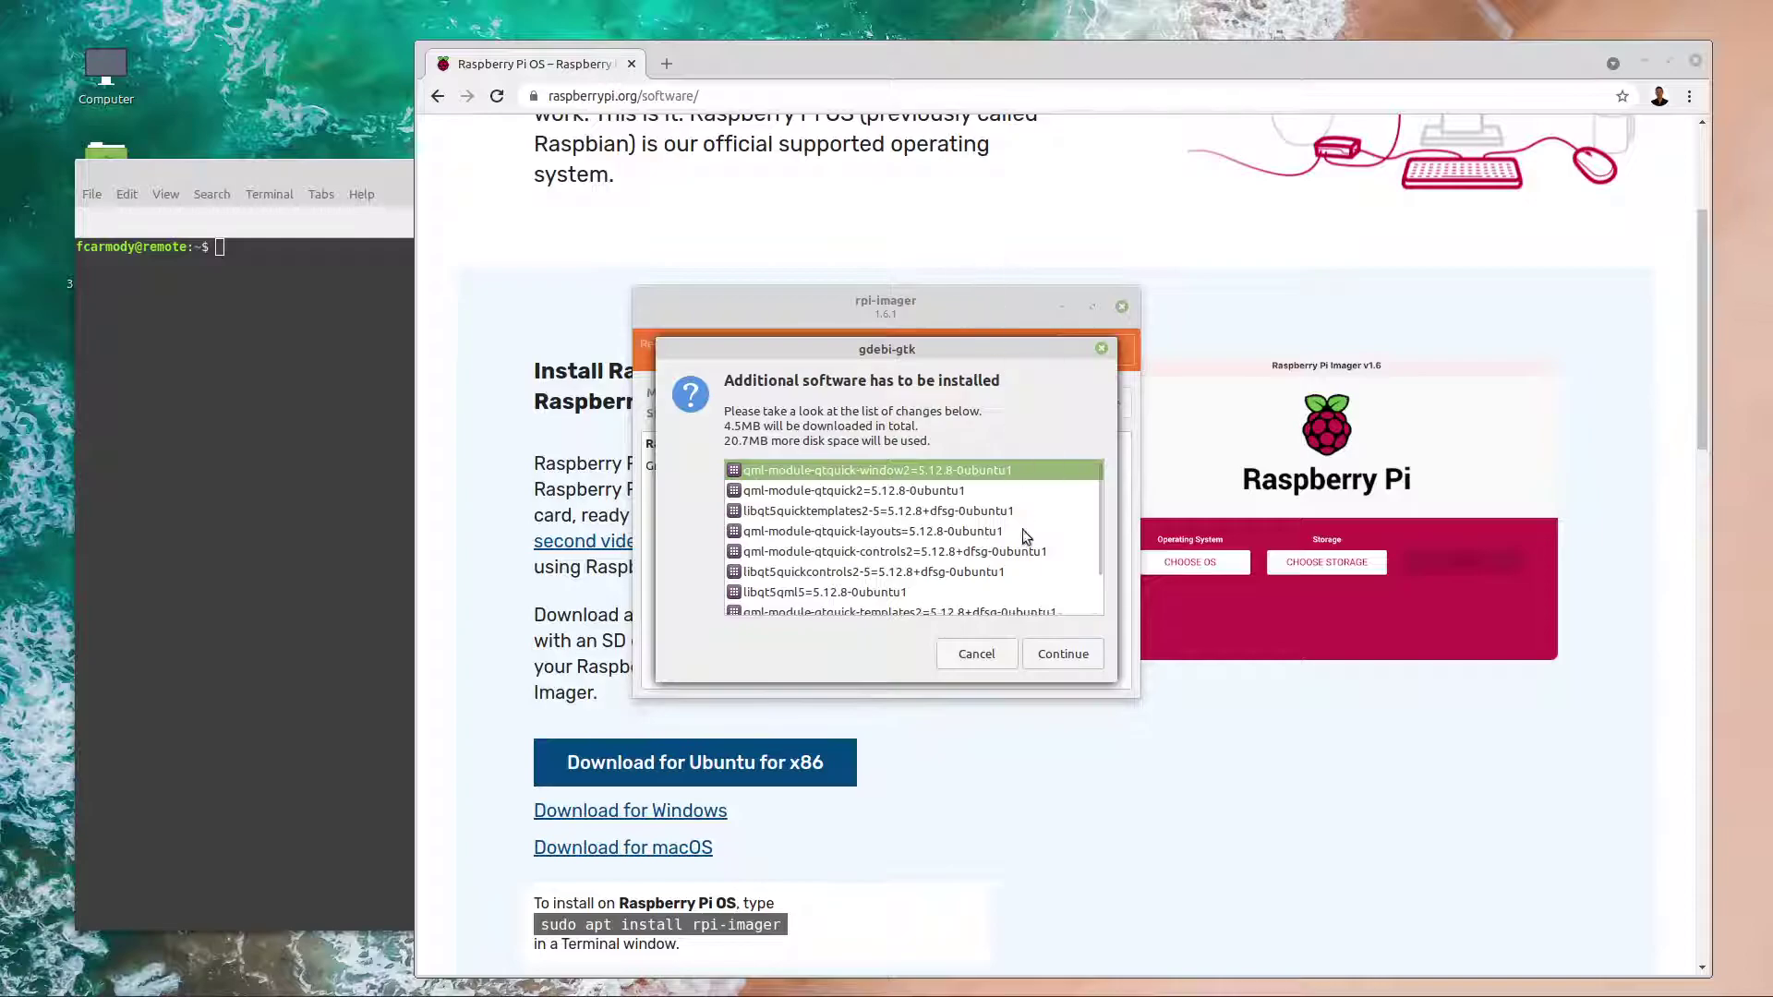
pyautogui.click(1066, 653)
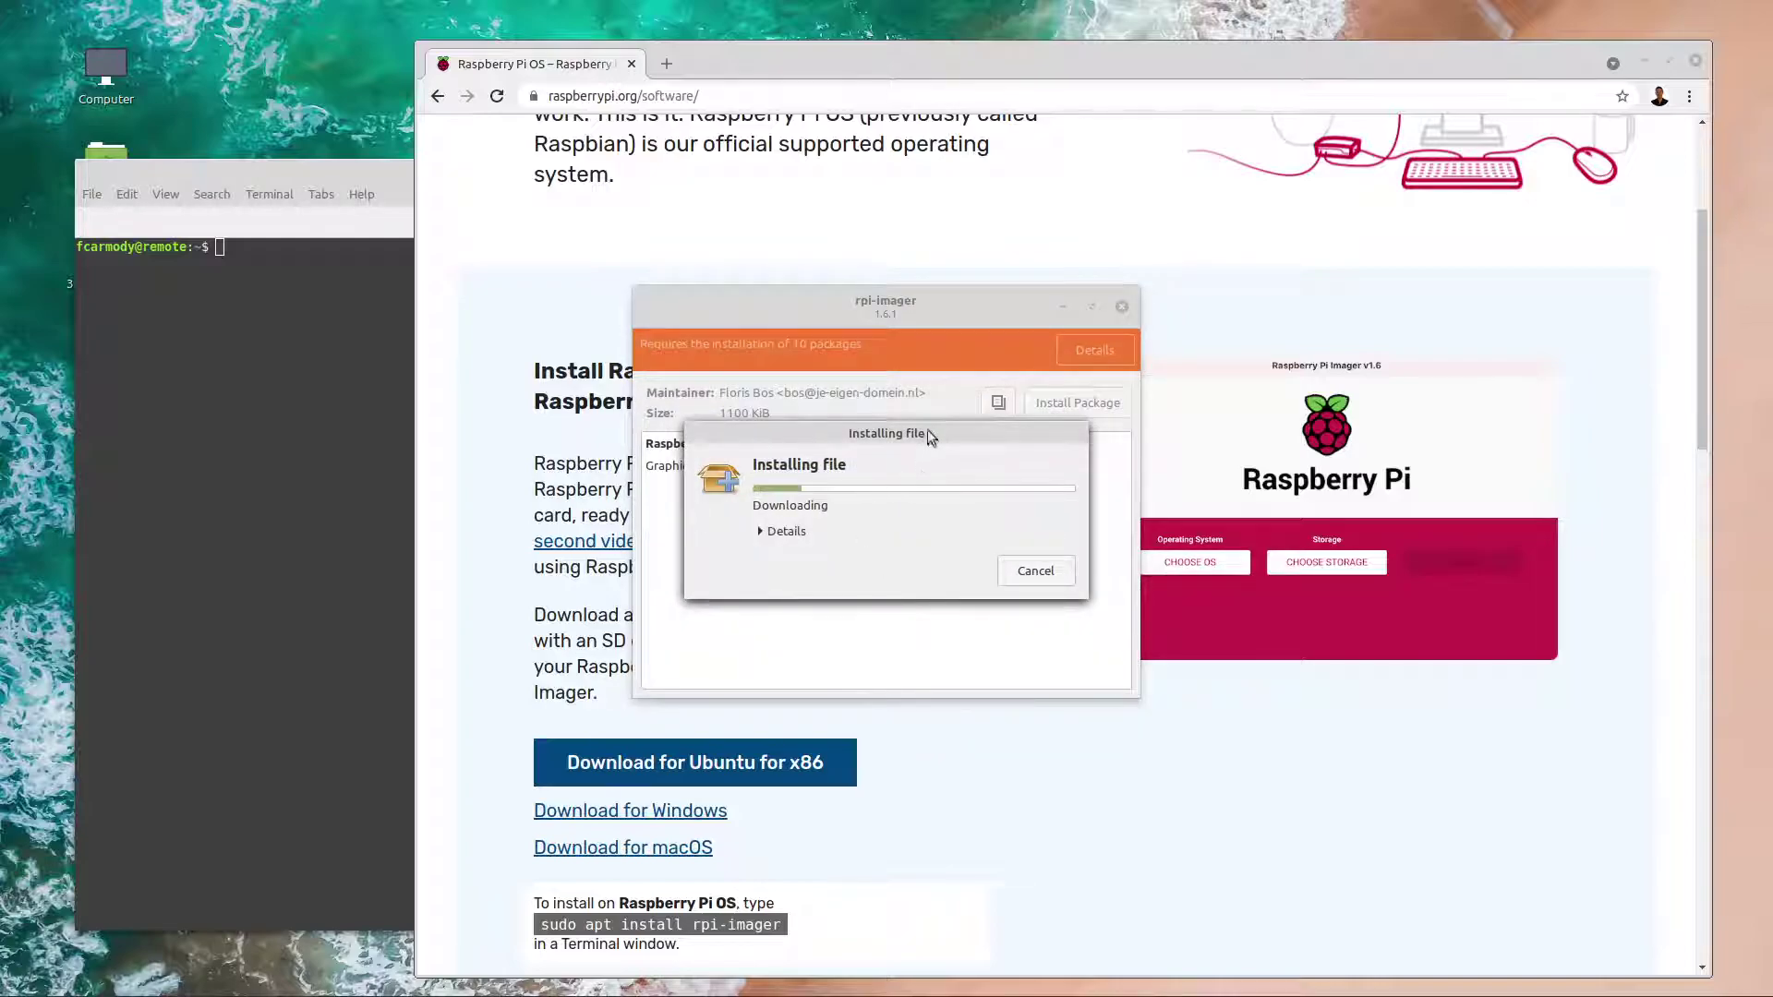
pyautogui.moveTo(924, 434); pyautogui.dragTo(1337, 670)
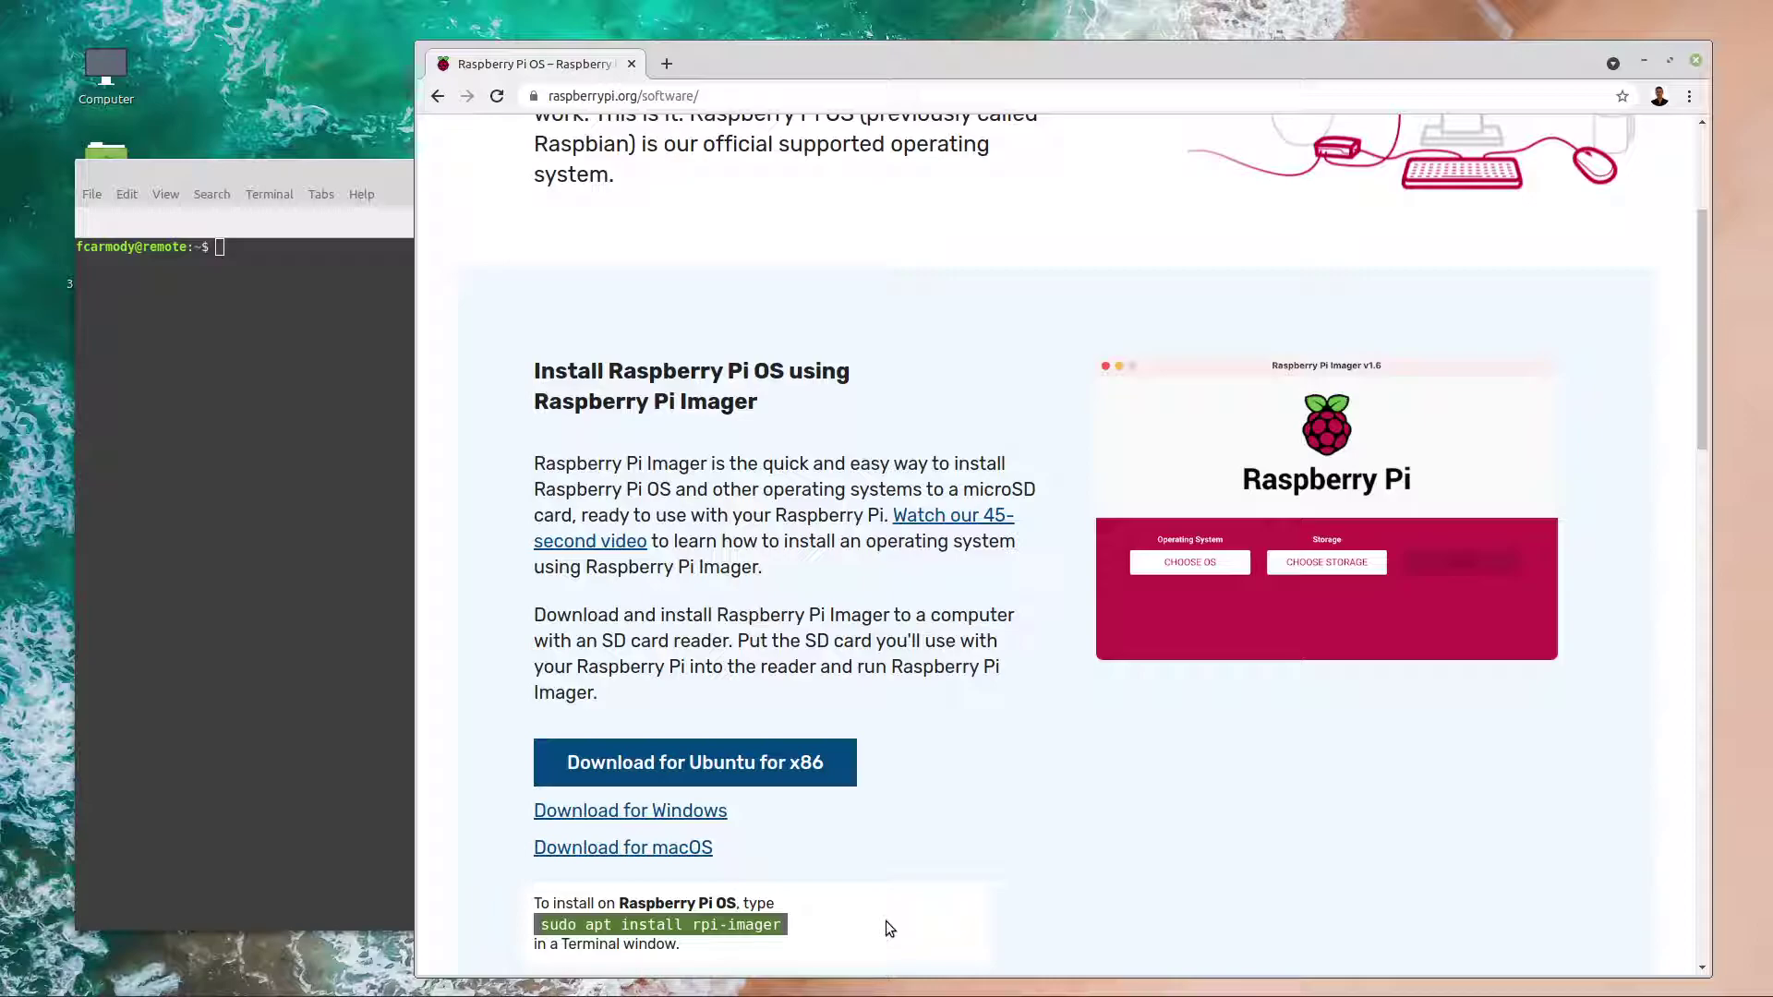
# - Run 'sudo apt install rpi-imager' to confirm version 1.6.1 is already installed, then check the package window
pyautogui.click(277, 723)
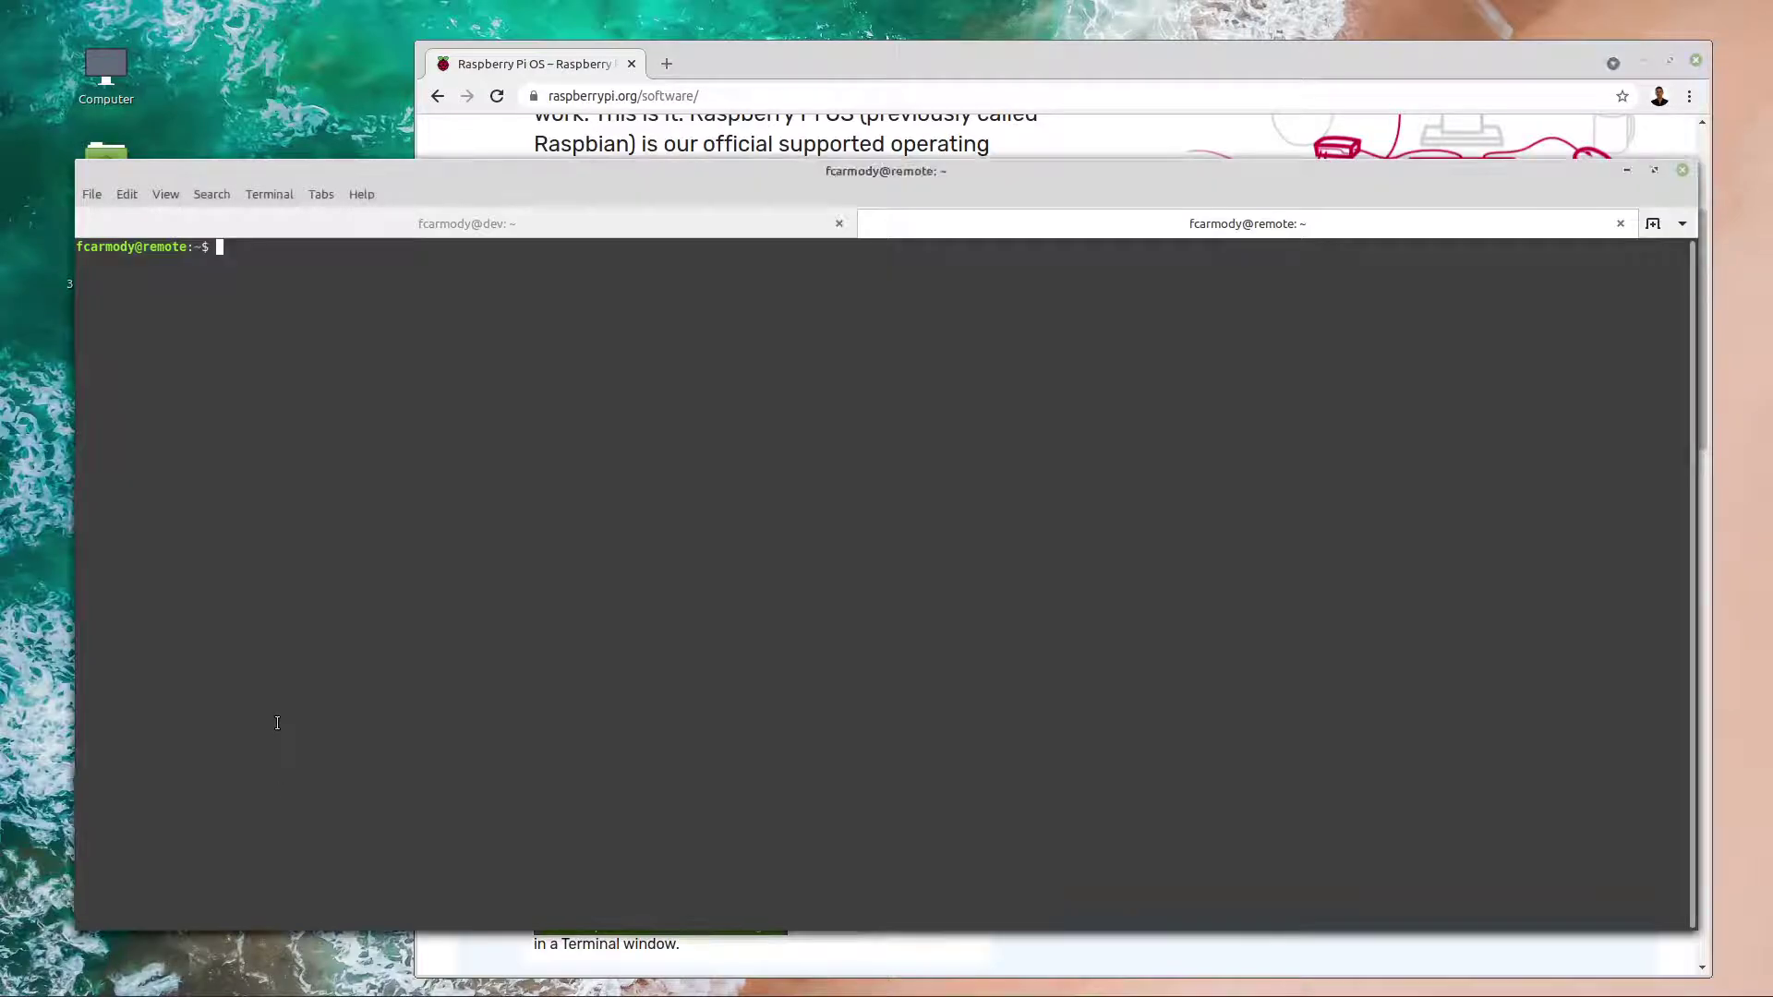
pyautogui.hotkey('ctrl', 'shift', 'v')
pyautogui.press('Return')
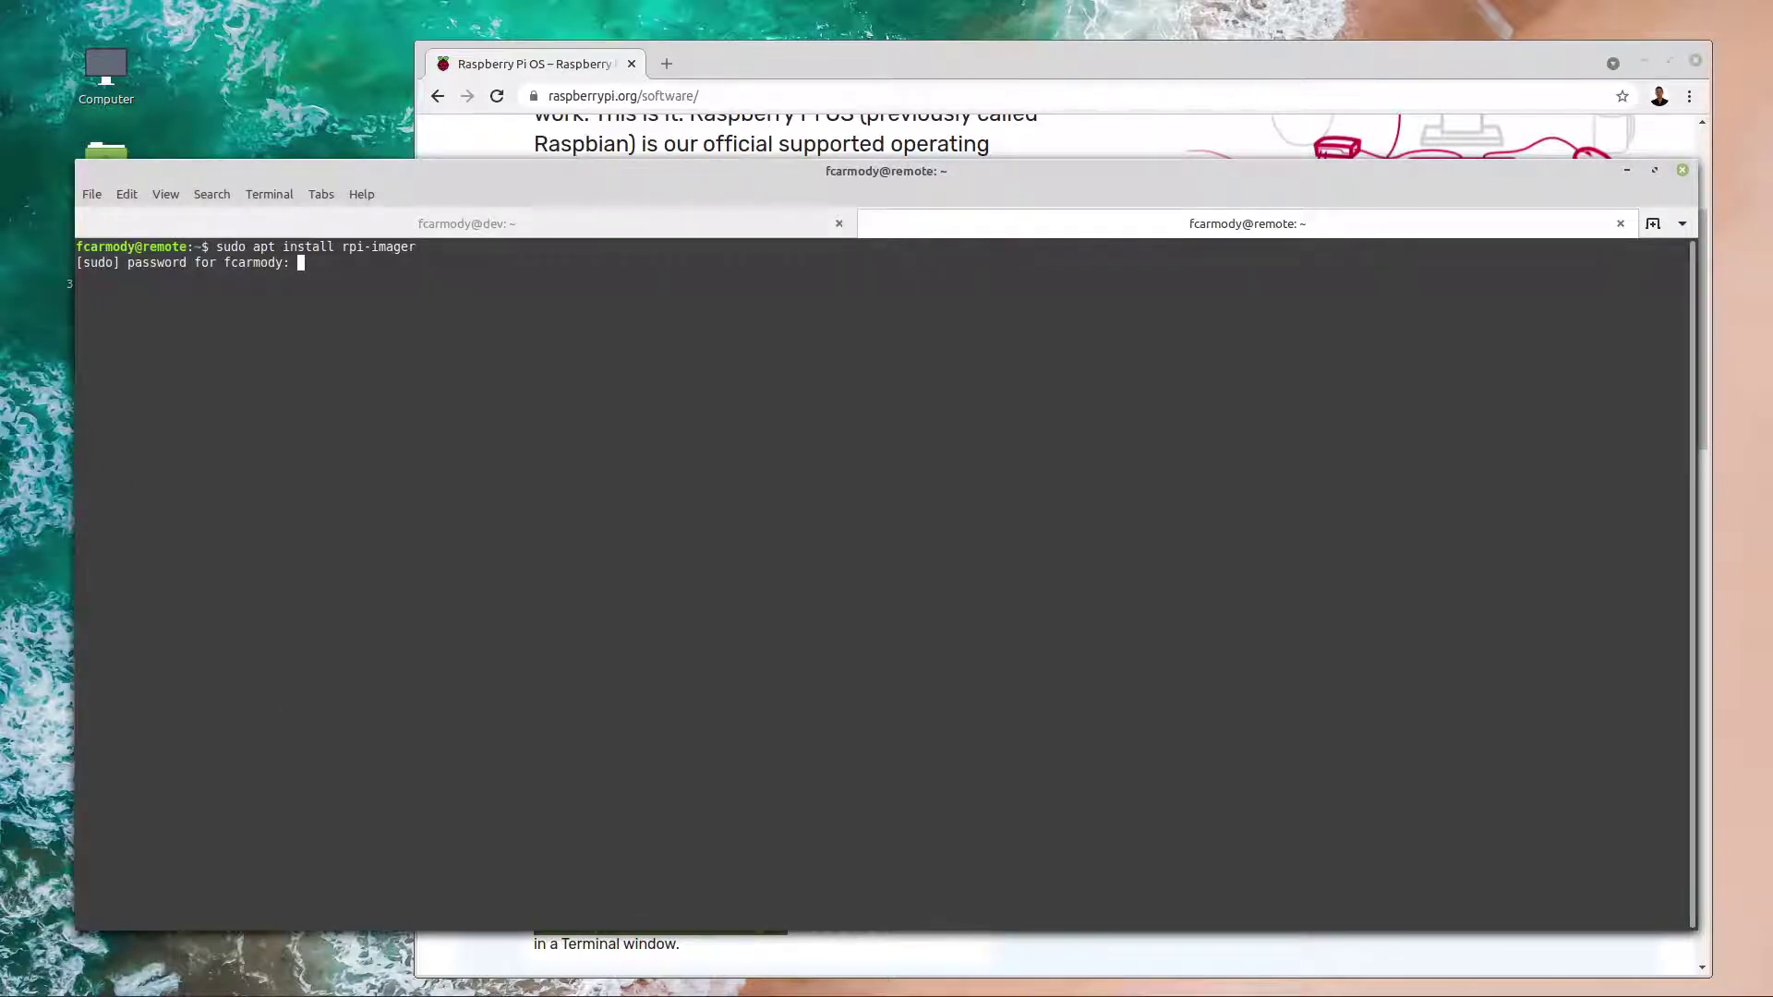
pyautogui.press('Return')
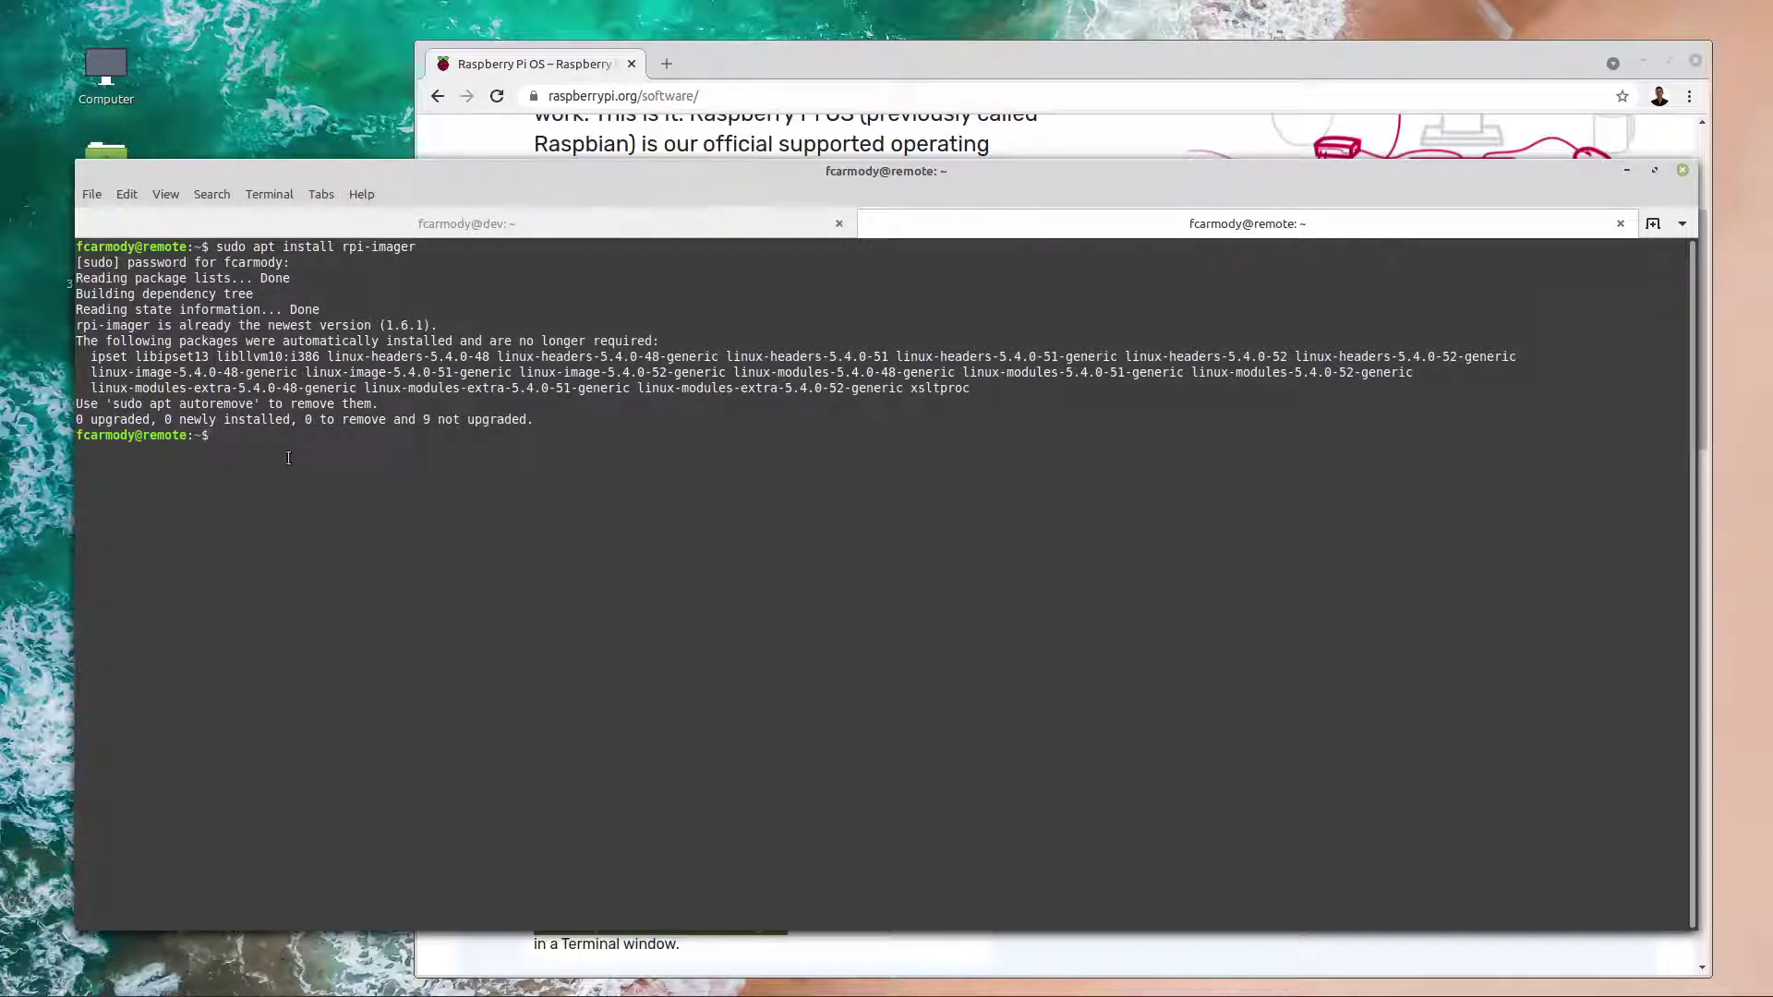
pyautogui.doubleClick(114, 326)
pyautogui.moveTo(453, 994)
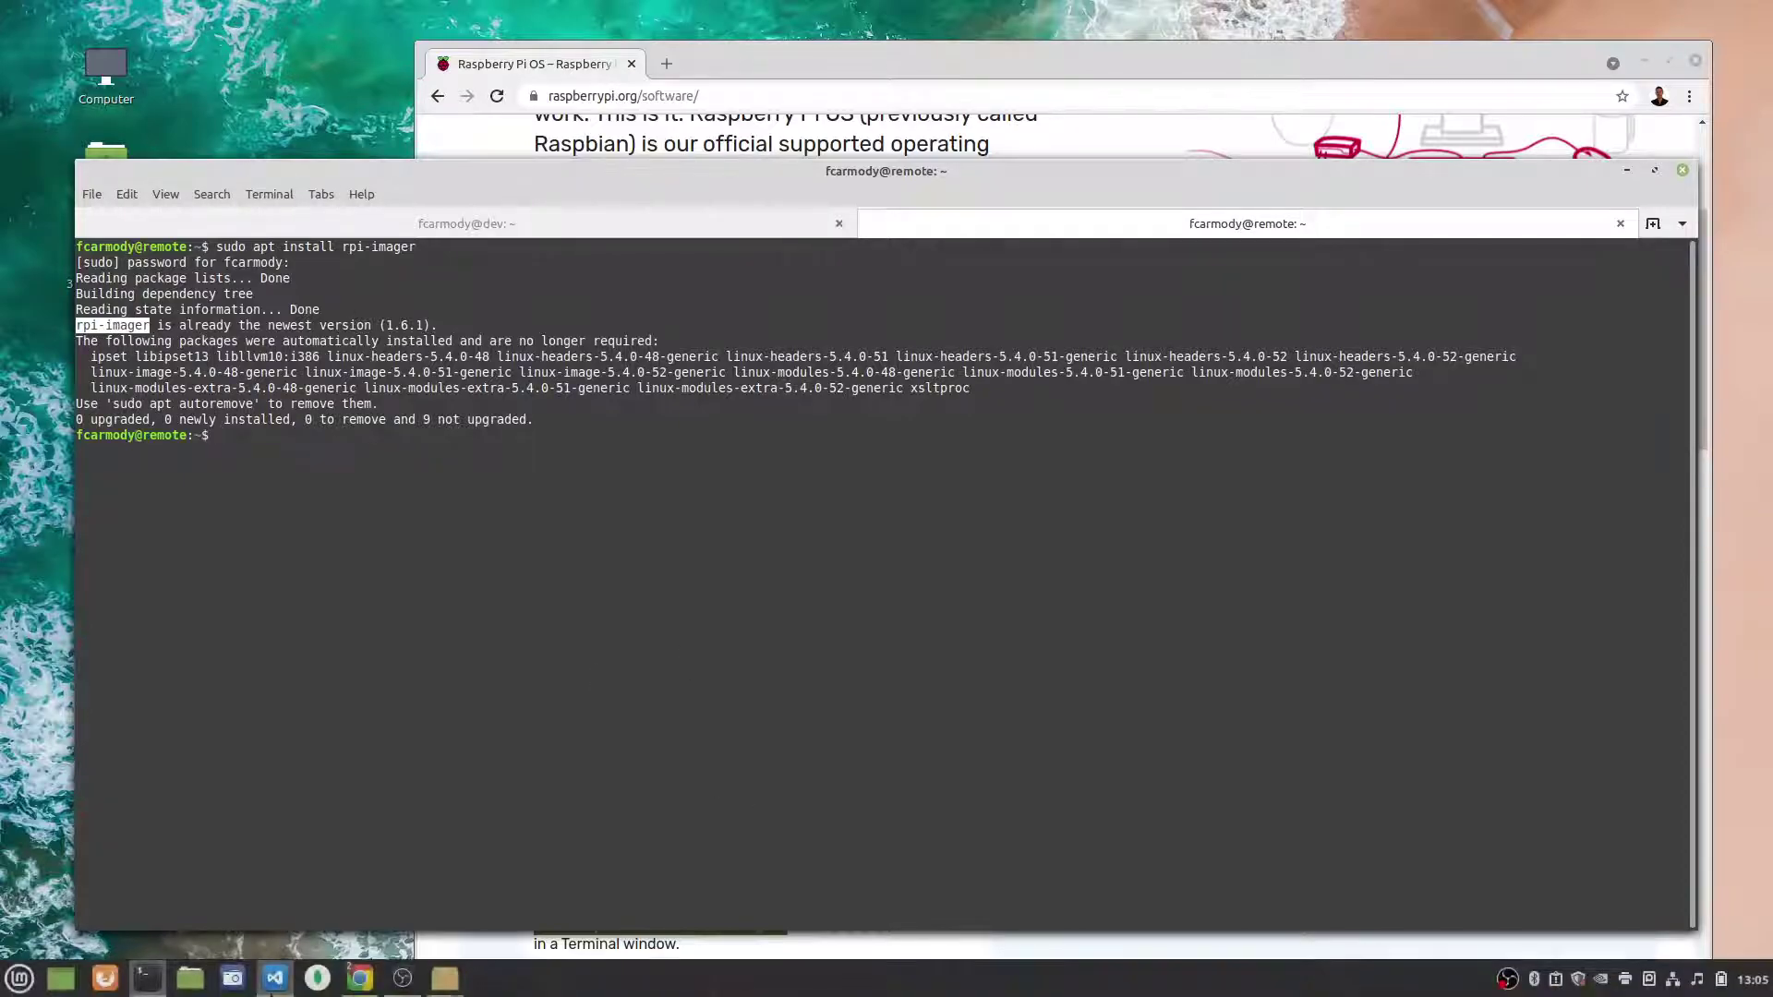
pyautogui.click(451, 990)
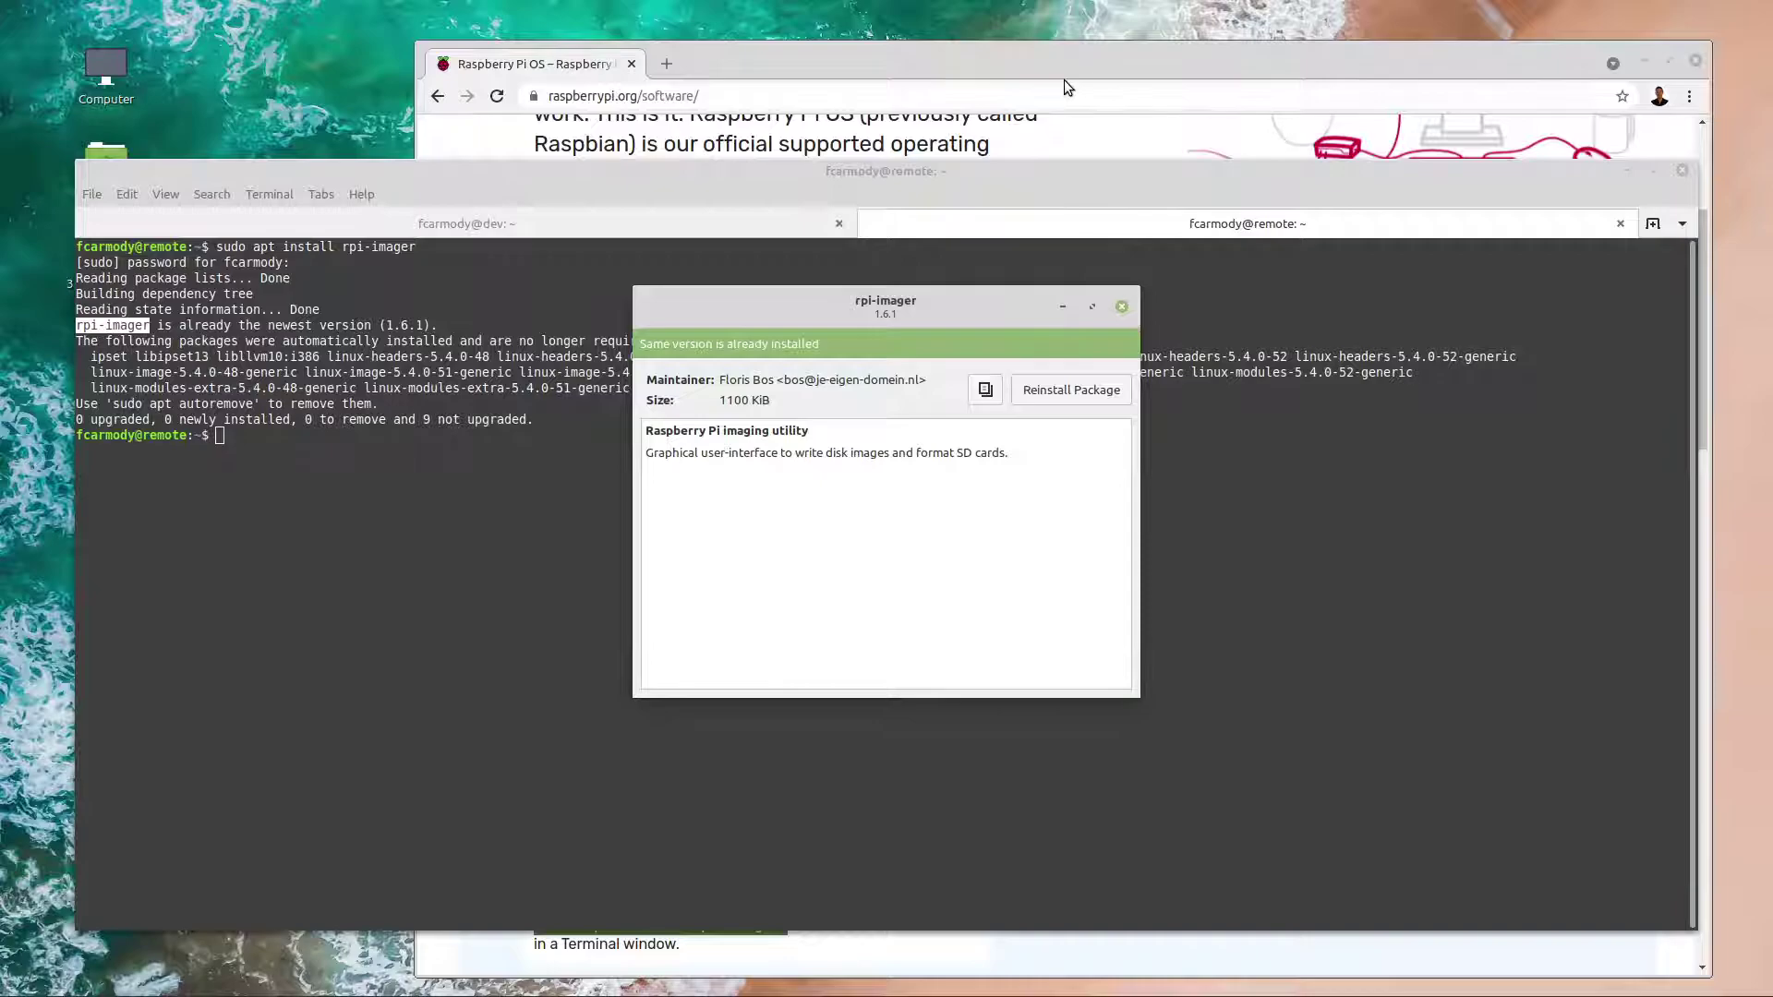
# - Return to the download page and reposition the rpi-imager package window
pyautogui.click(1082, 63)
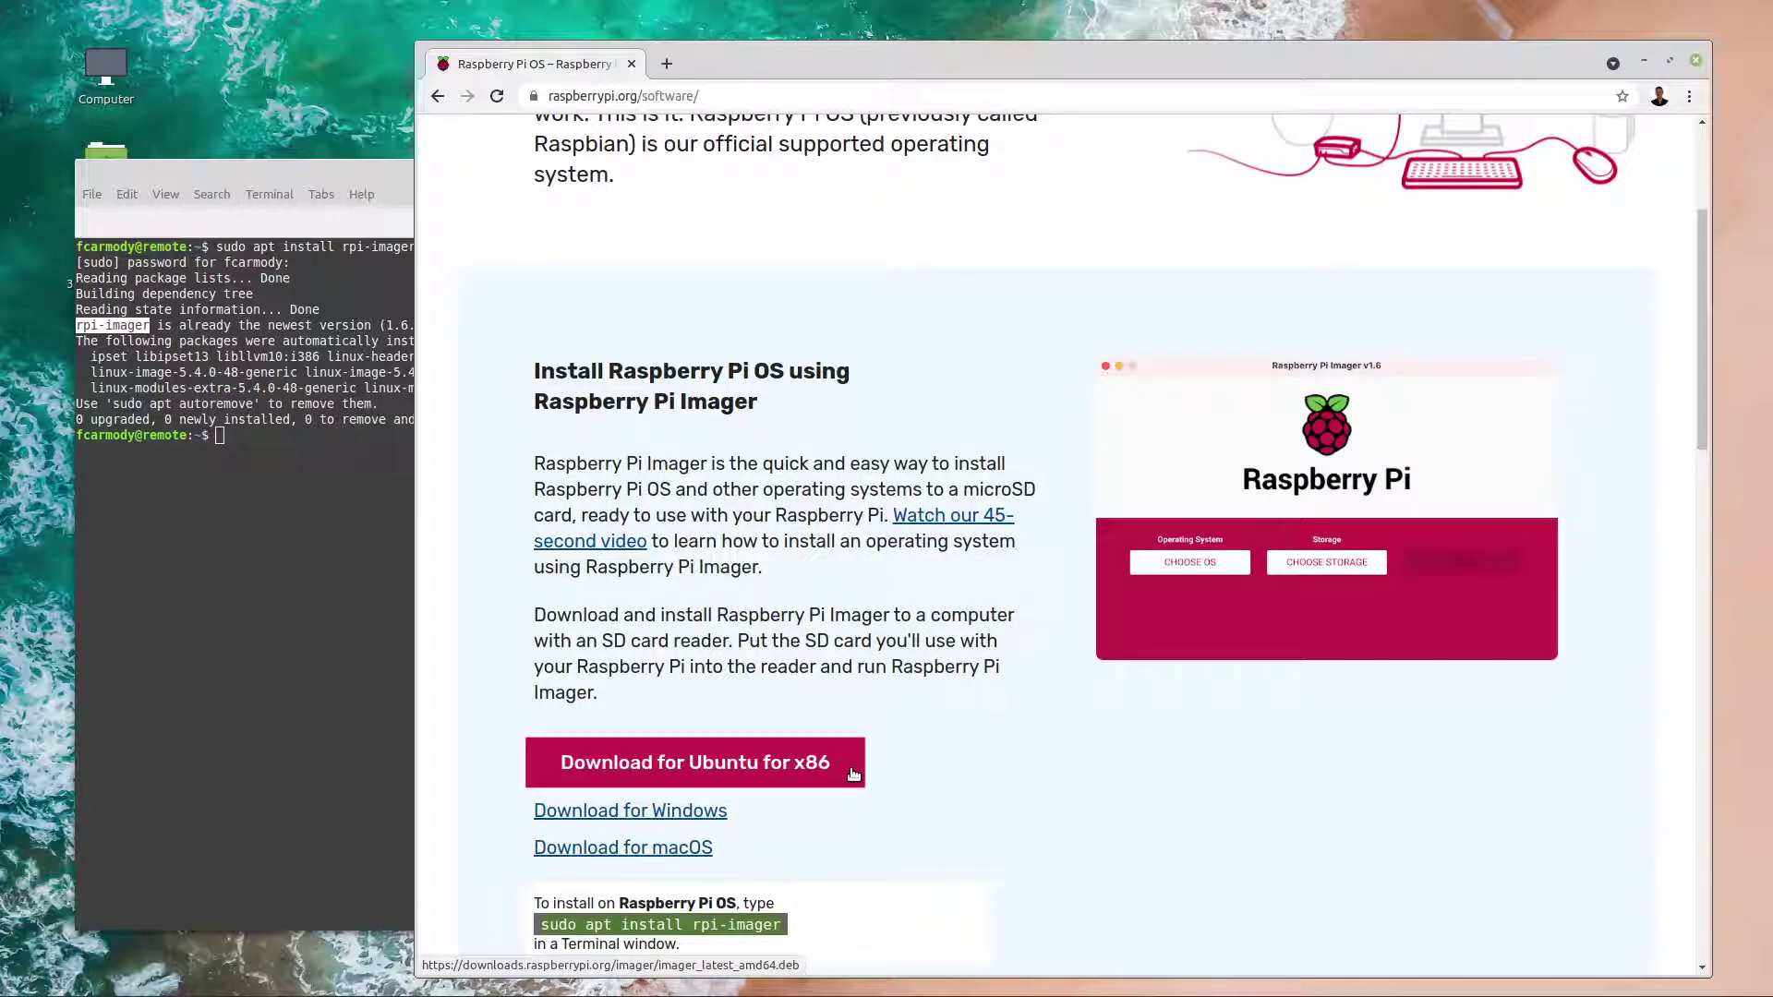
pyautogui.moveTo(7, 992)
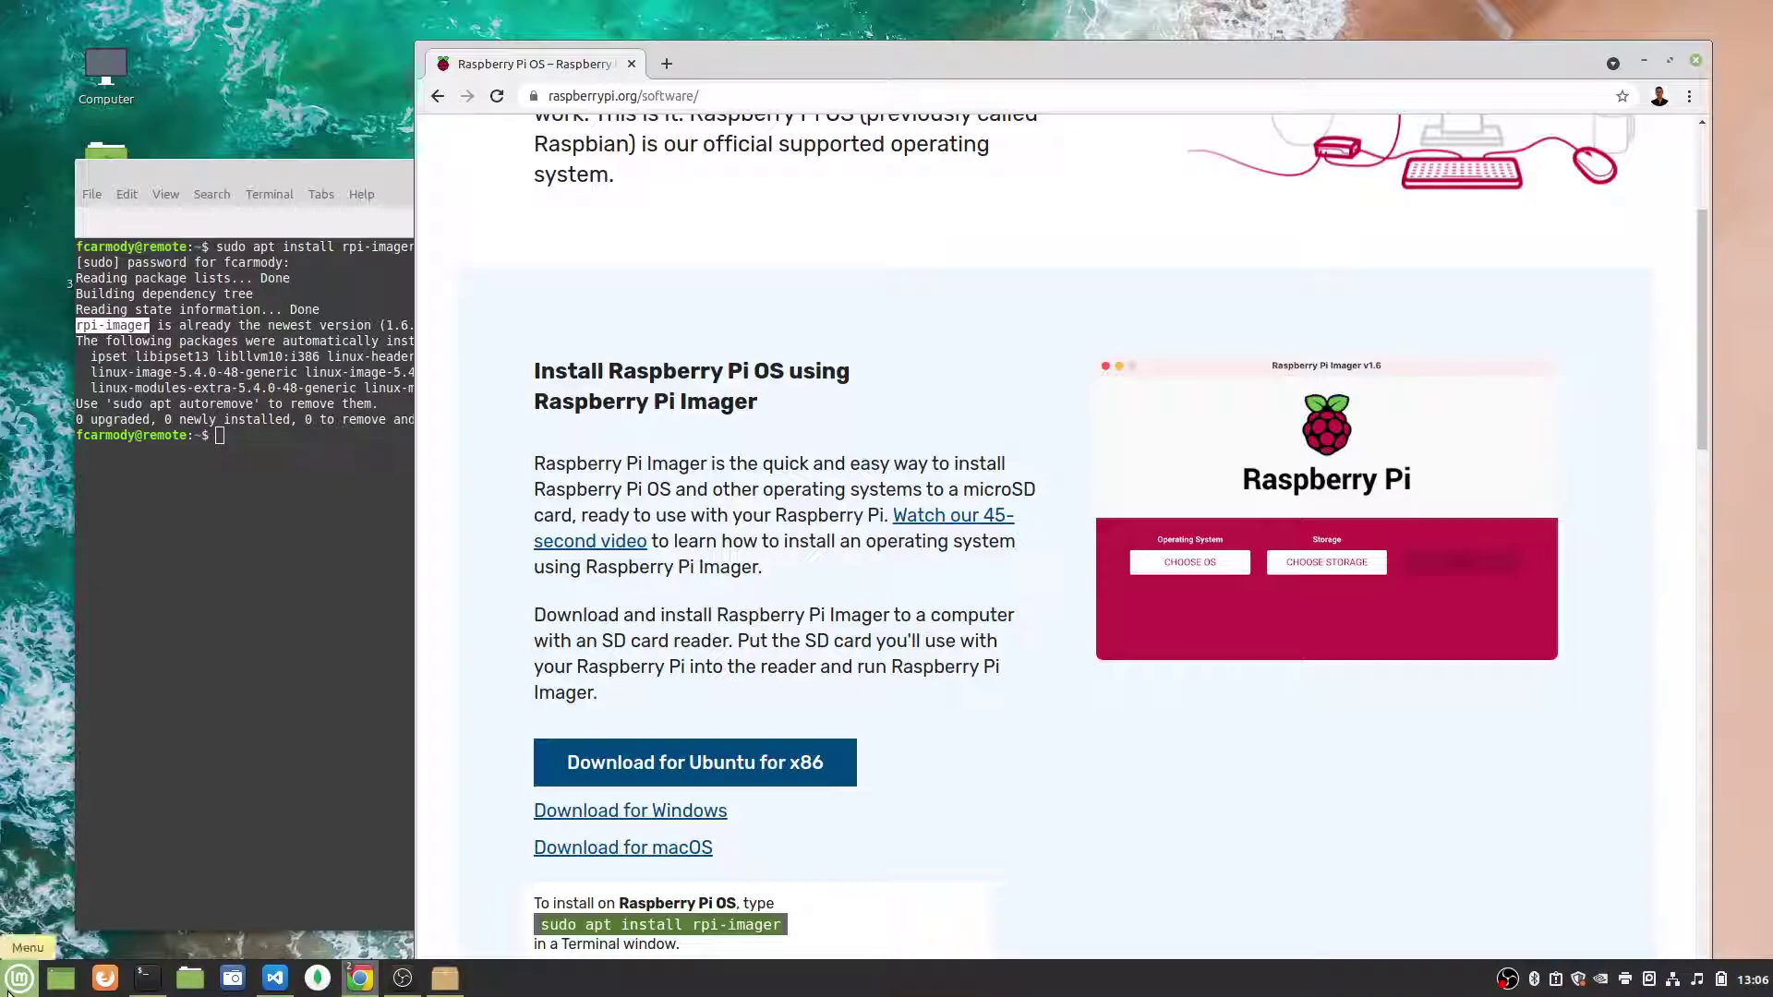
pyautogui.click(440, 986)
pyautogui.moveTo(966, 299); pyautogui.dragTo(1063, 275)
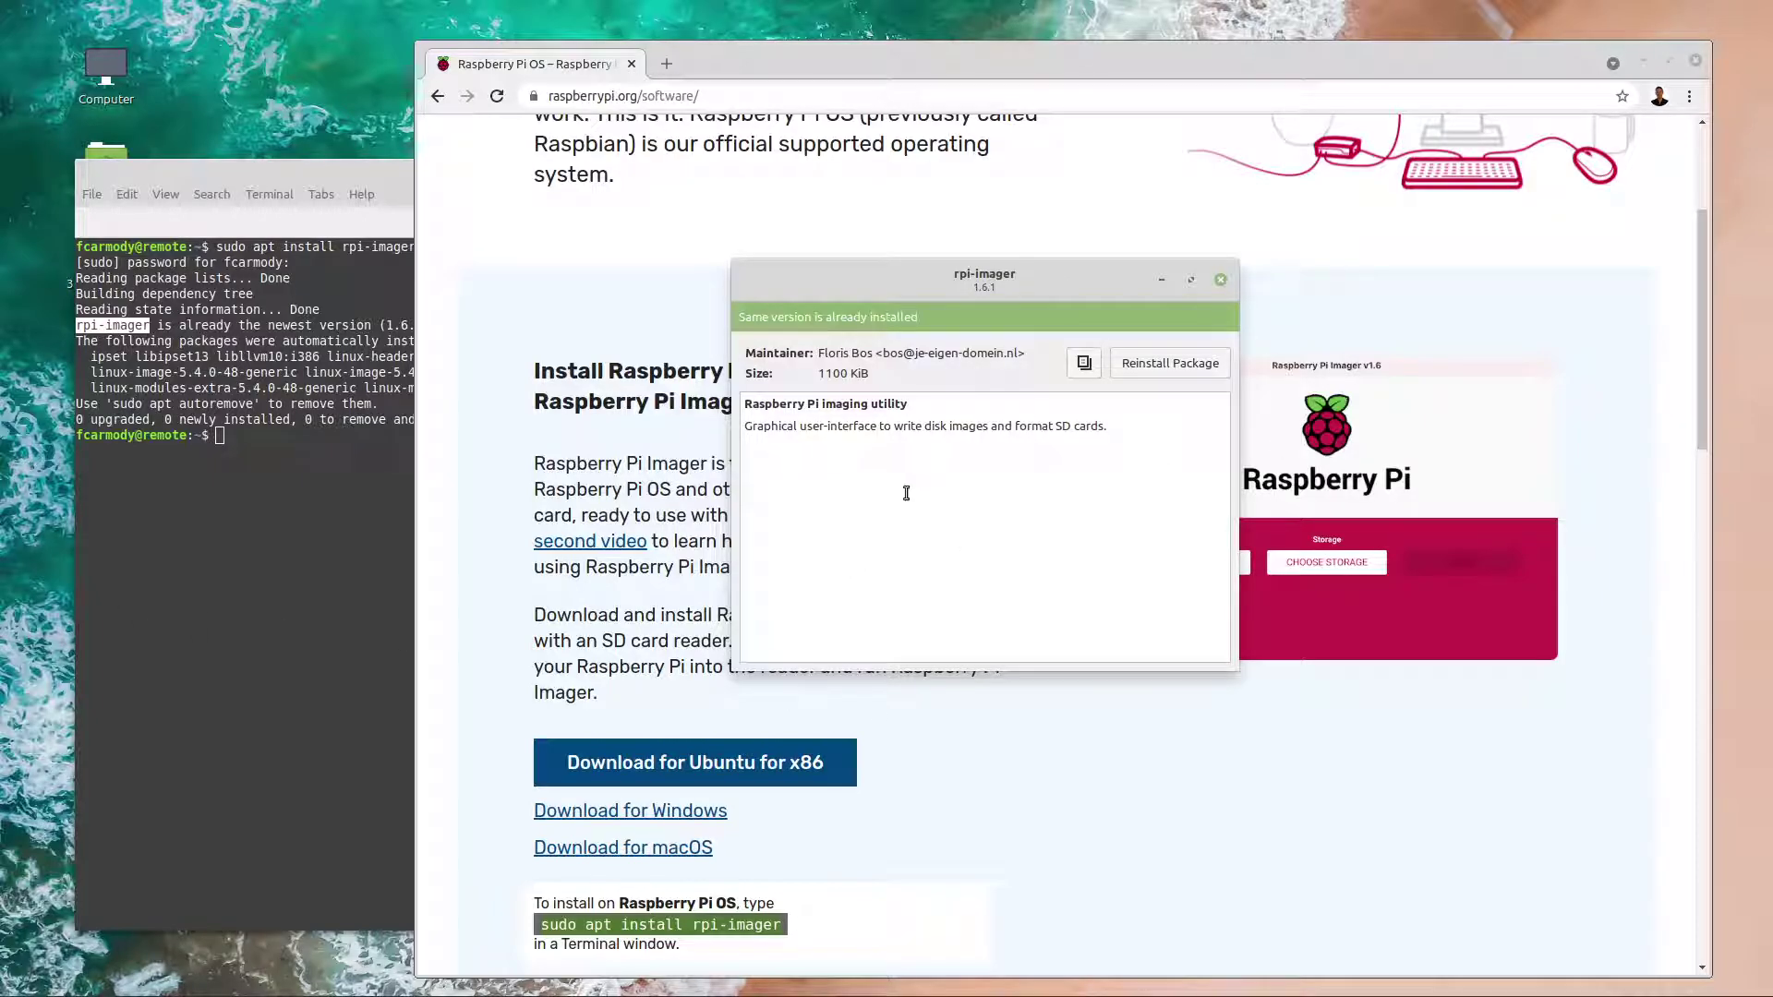
# - Search the application menu for 'raspi' to find Raspberry Pi Imager
pyautogui.moveTo(3, 990)
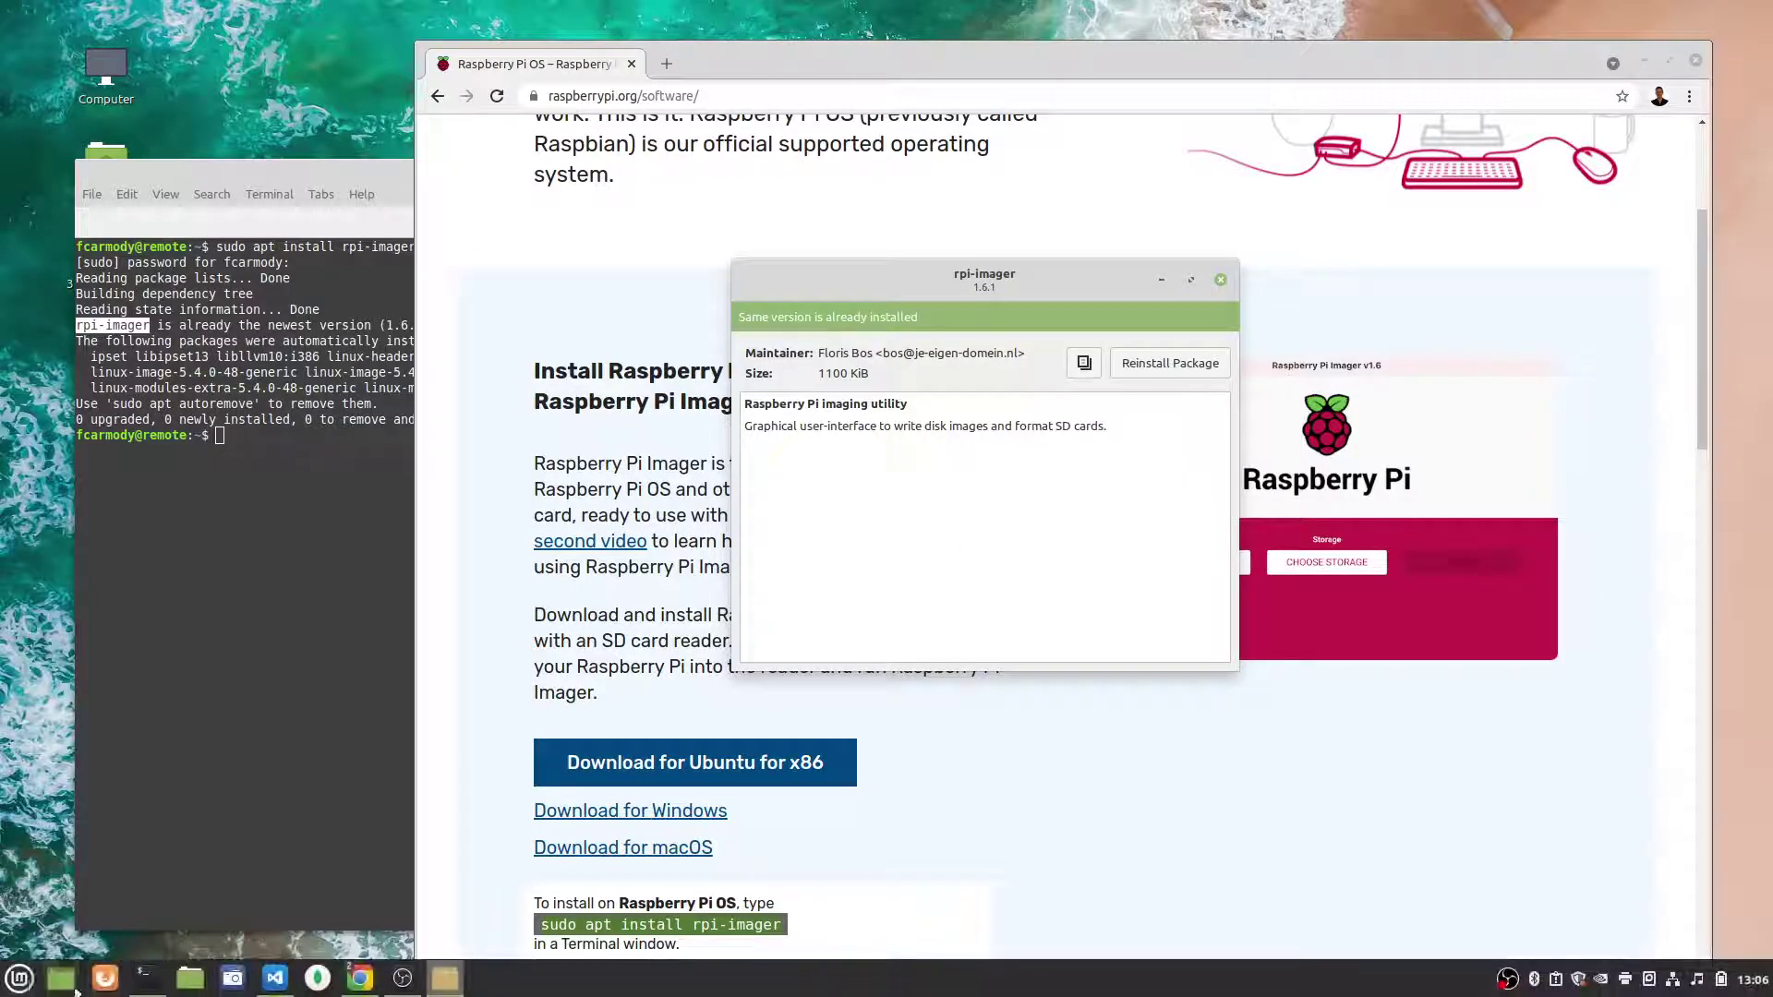
pyautogui.click(3, 989)
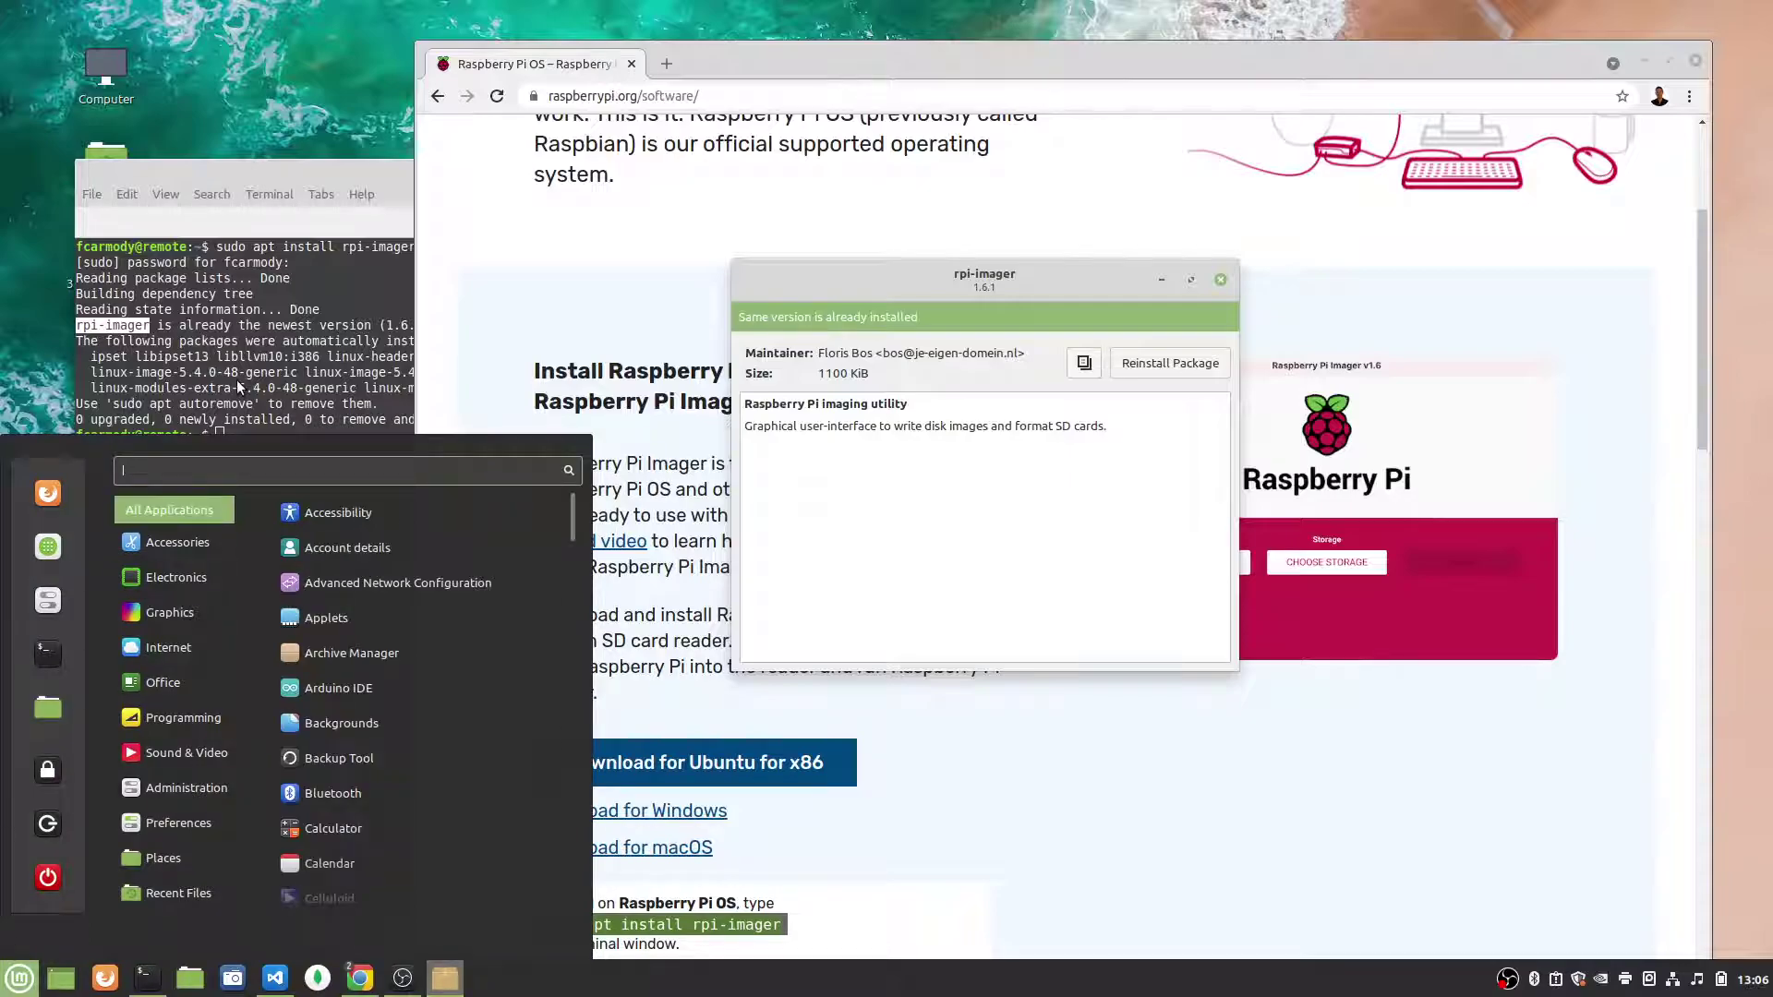
pyautogui.write('raspl')
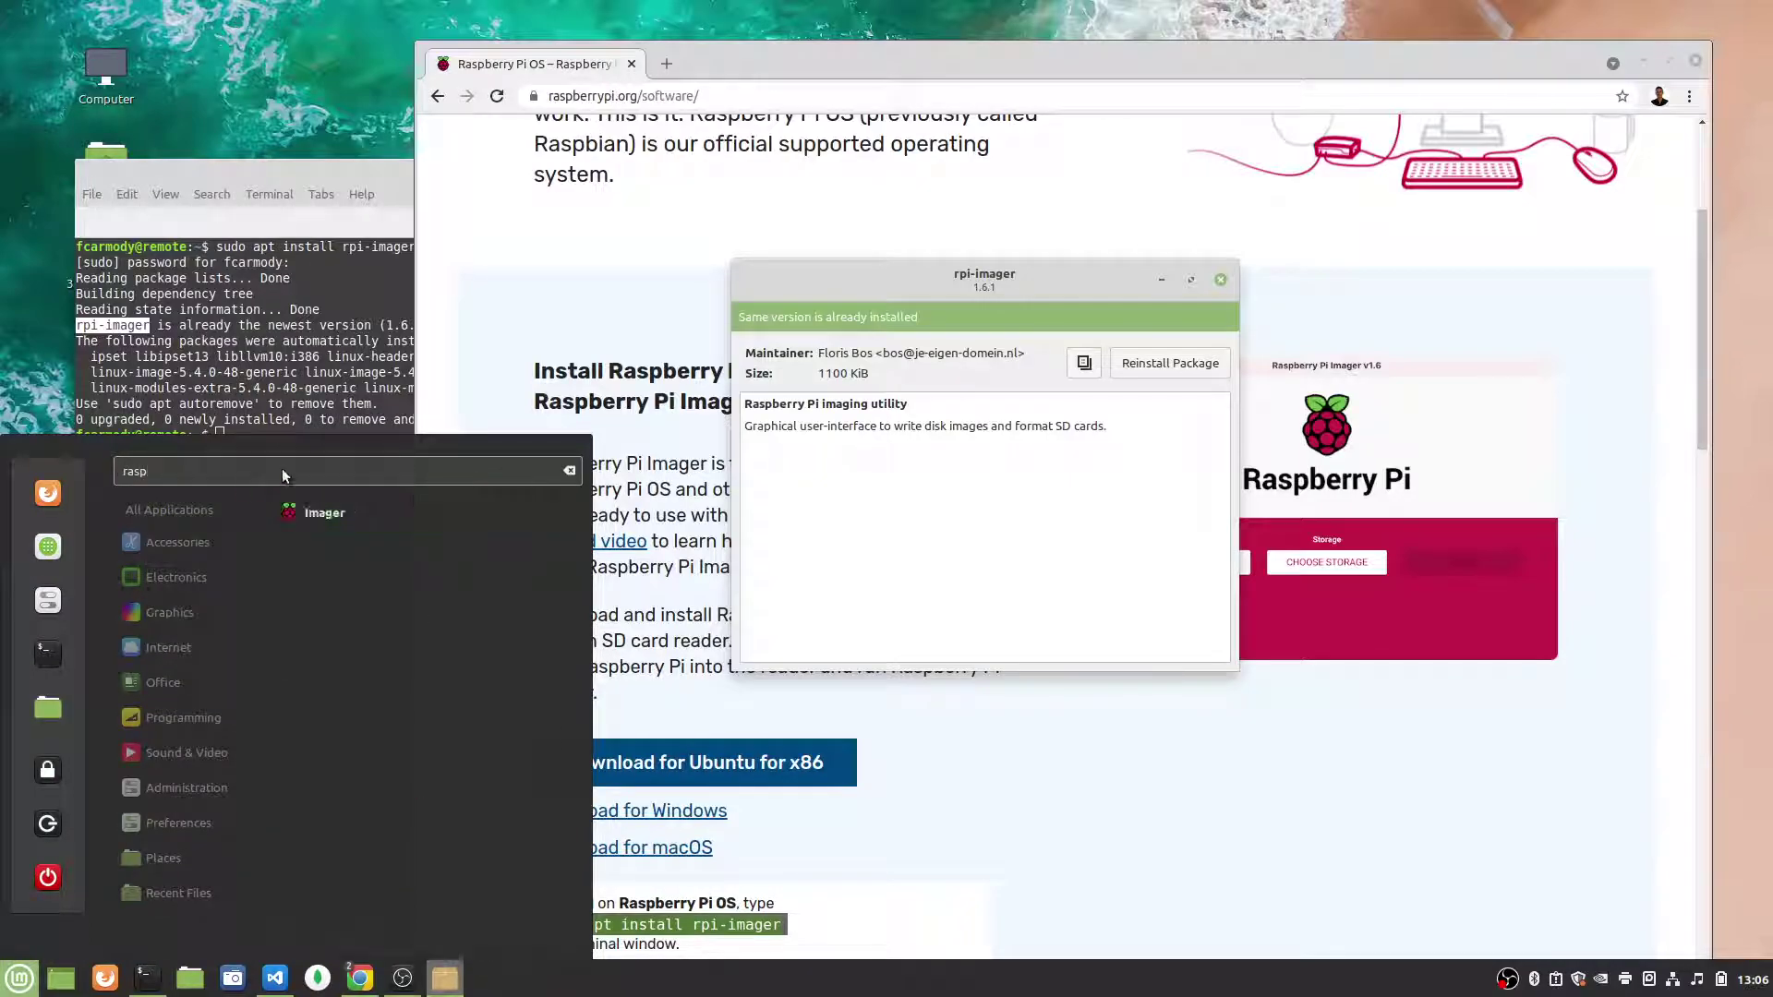
pyautogui.press('BackSpace')
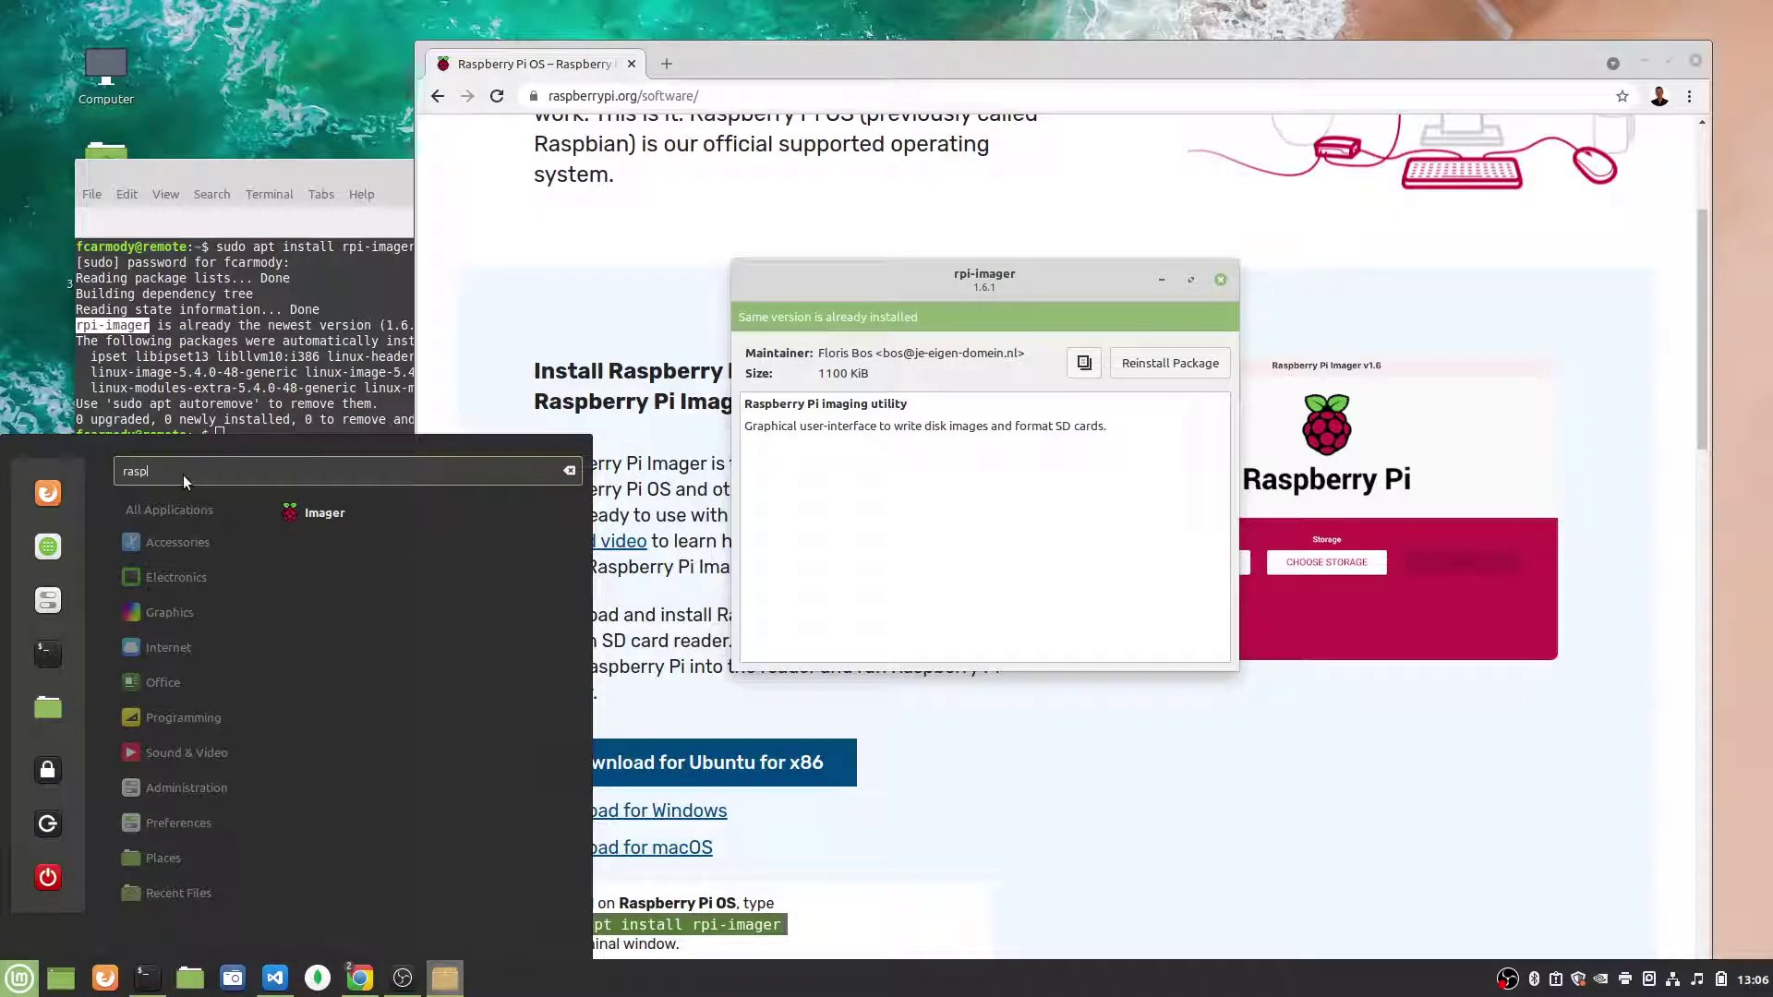
# - Launch Raspberry Pi Imager and close the rpi-imager package window
pyautogui.click(323, 514)
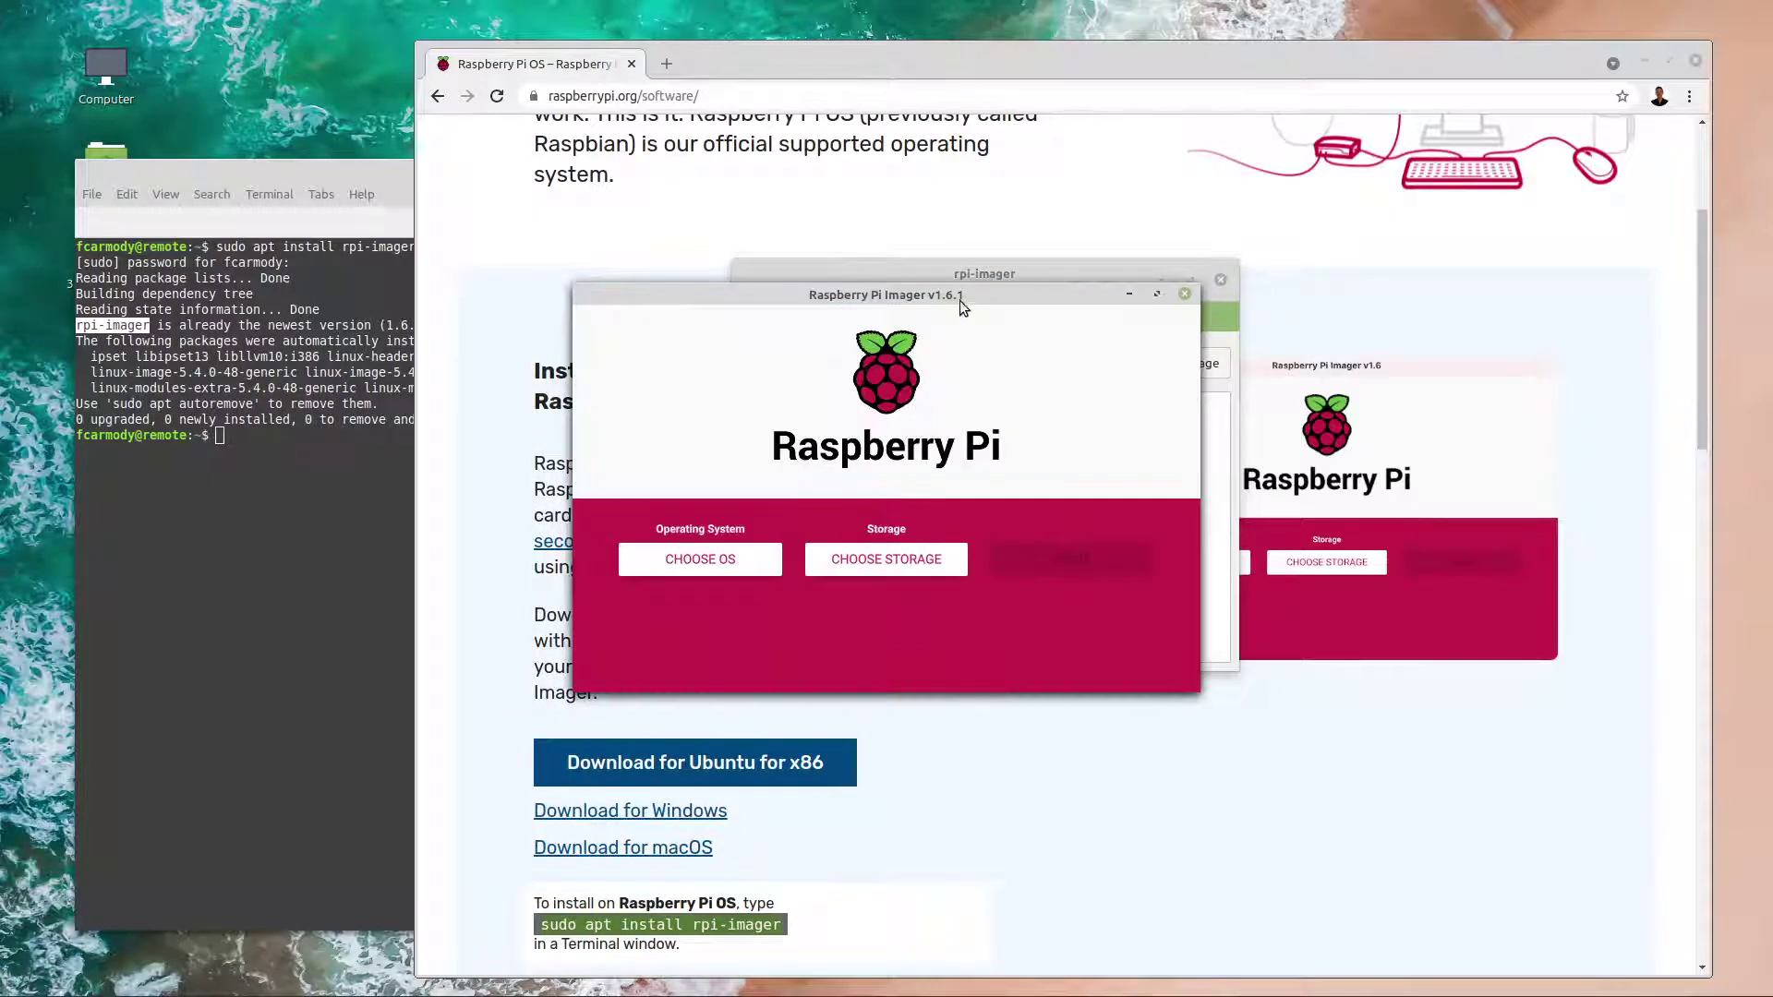
pyautogui.moveTo(958, 286); pyautogui.dragTo(623, 303)
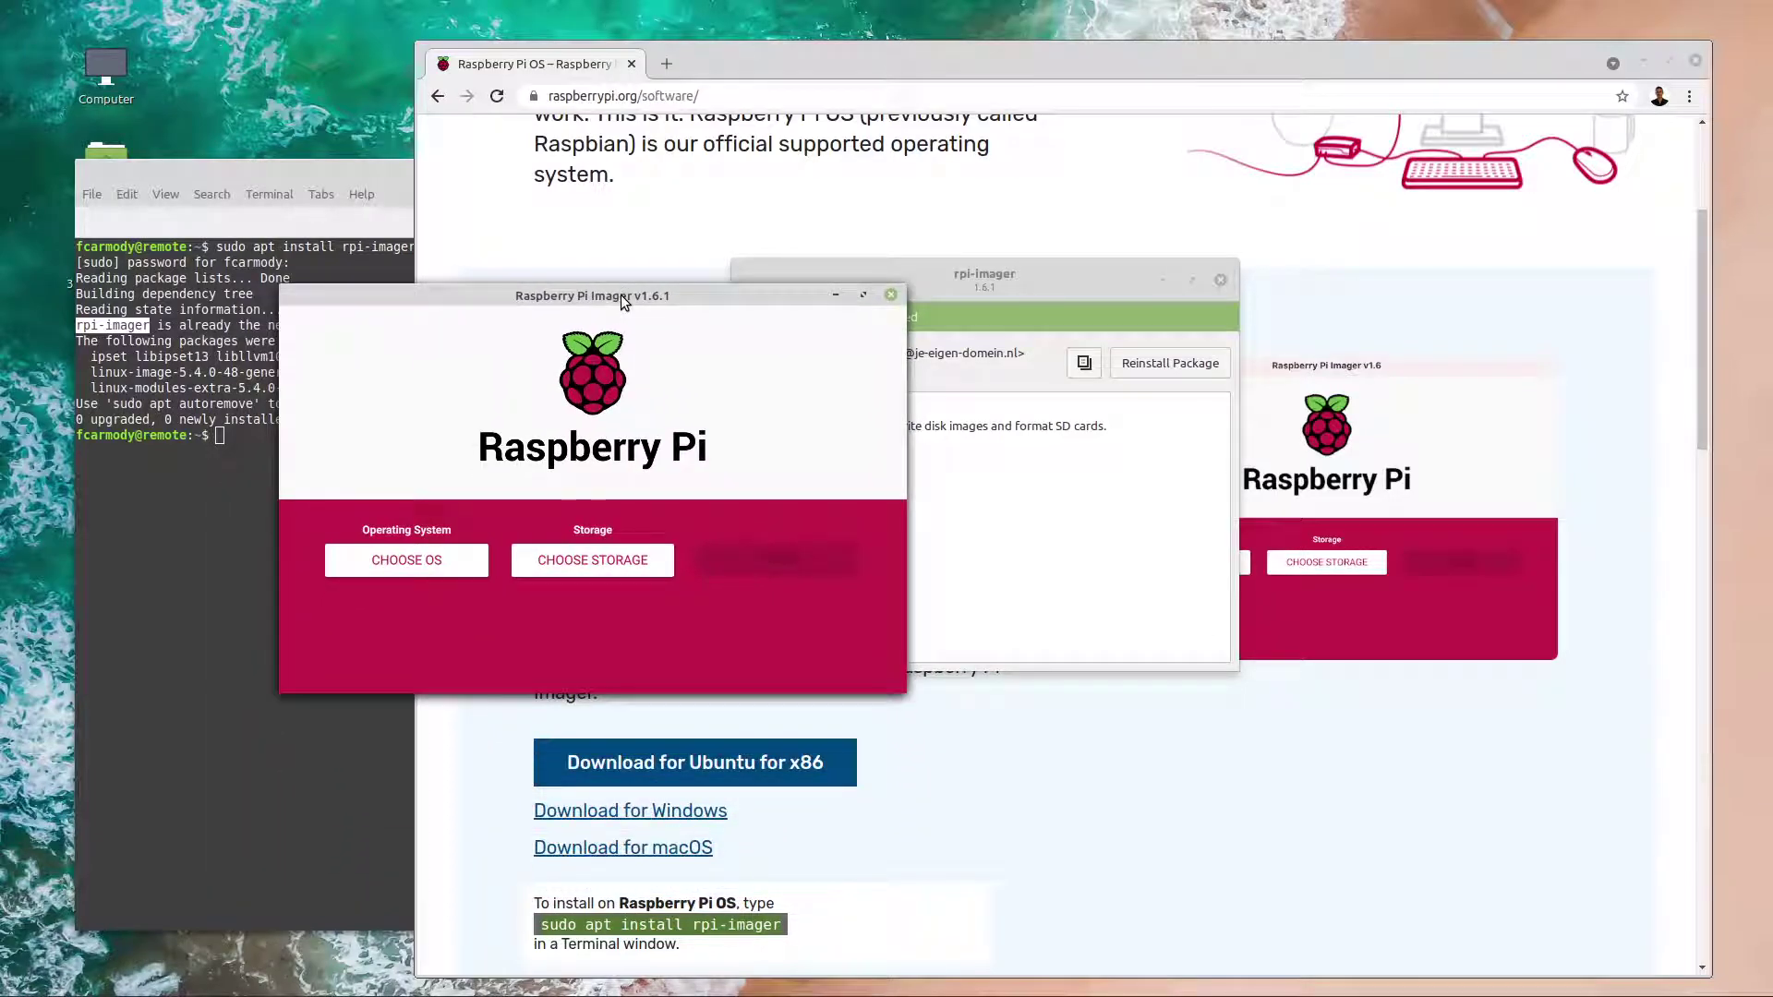
pyautogui.click(1160, 274)
pyautogui.click(1220, 279)
# - Enlarge the Imager window and maximise it to fill the screen
pyautogui.moveTo(746, 297); pyautogui.dragTo(949, 195)
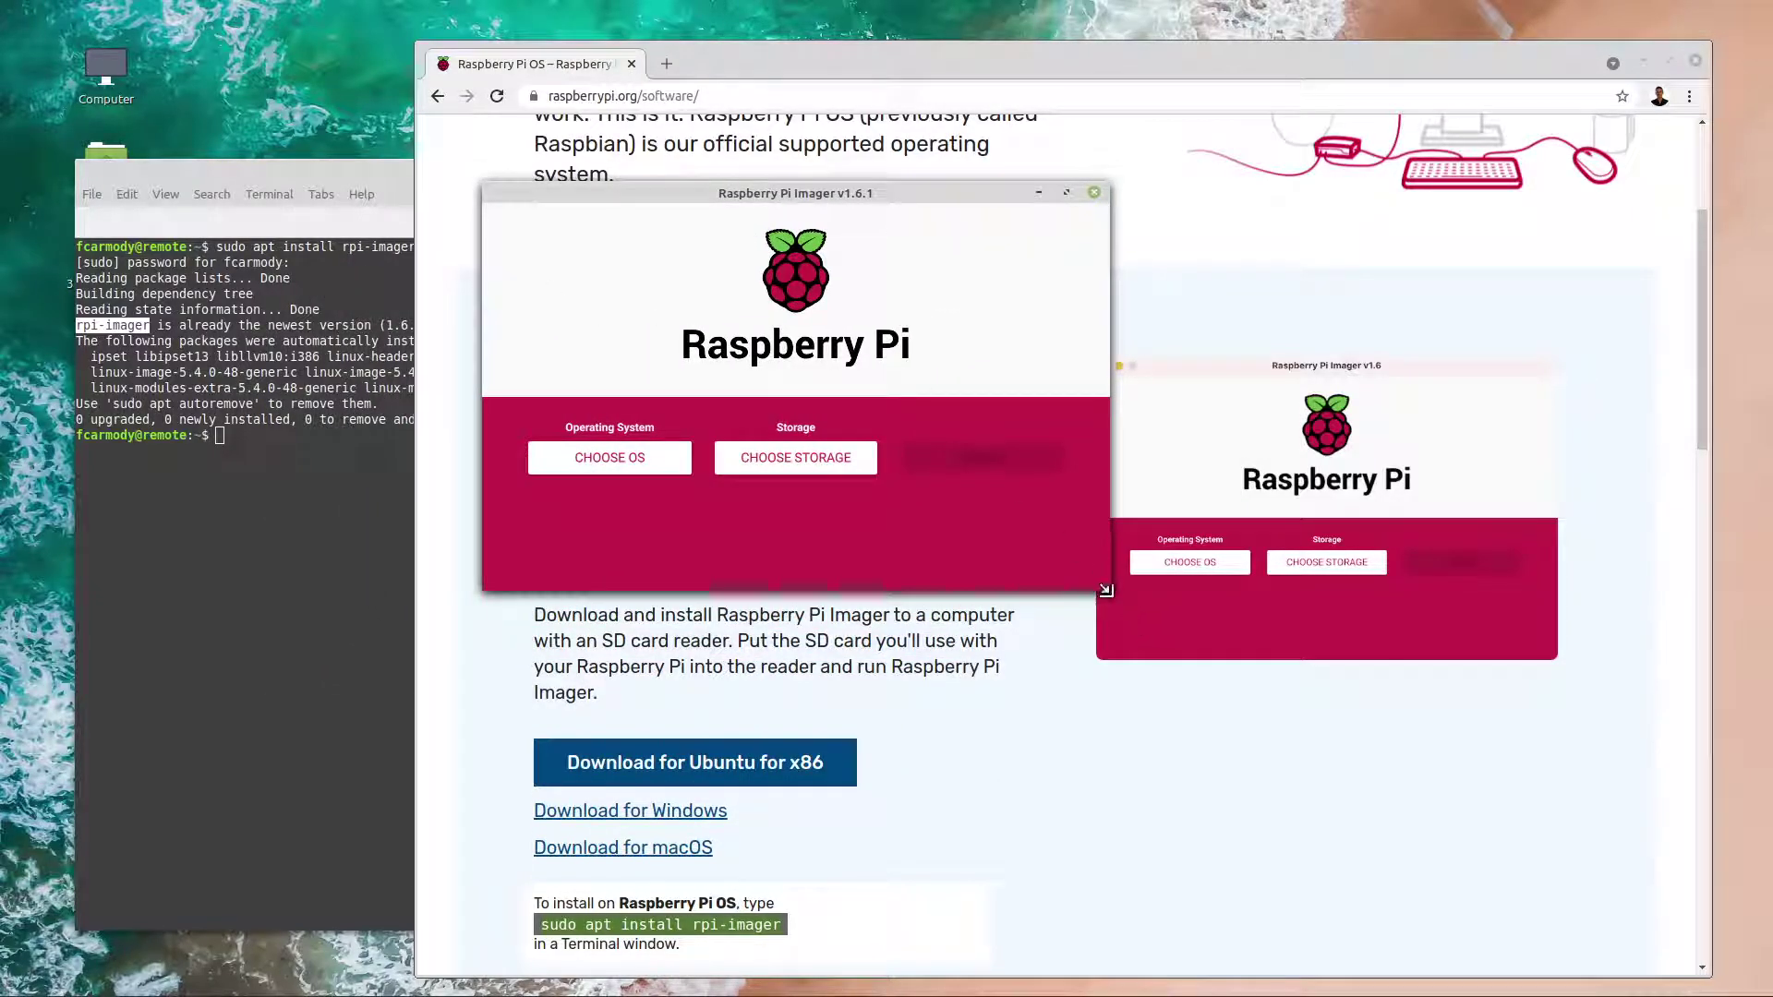
pyautogui.moveTo(1107, 591); pyautogui.dragTo(1554, 806)
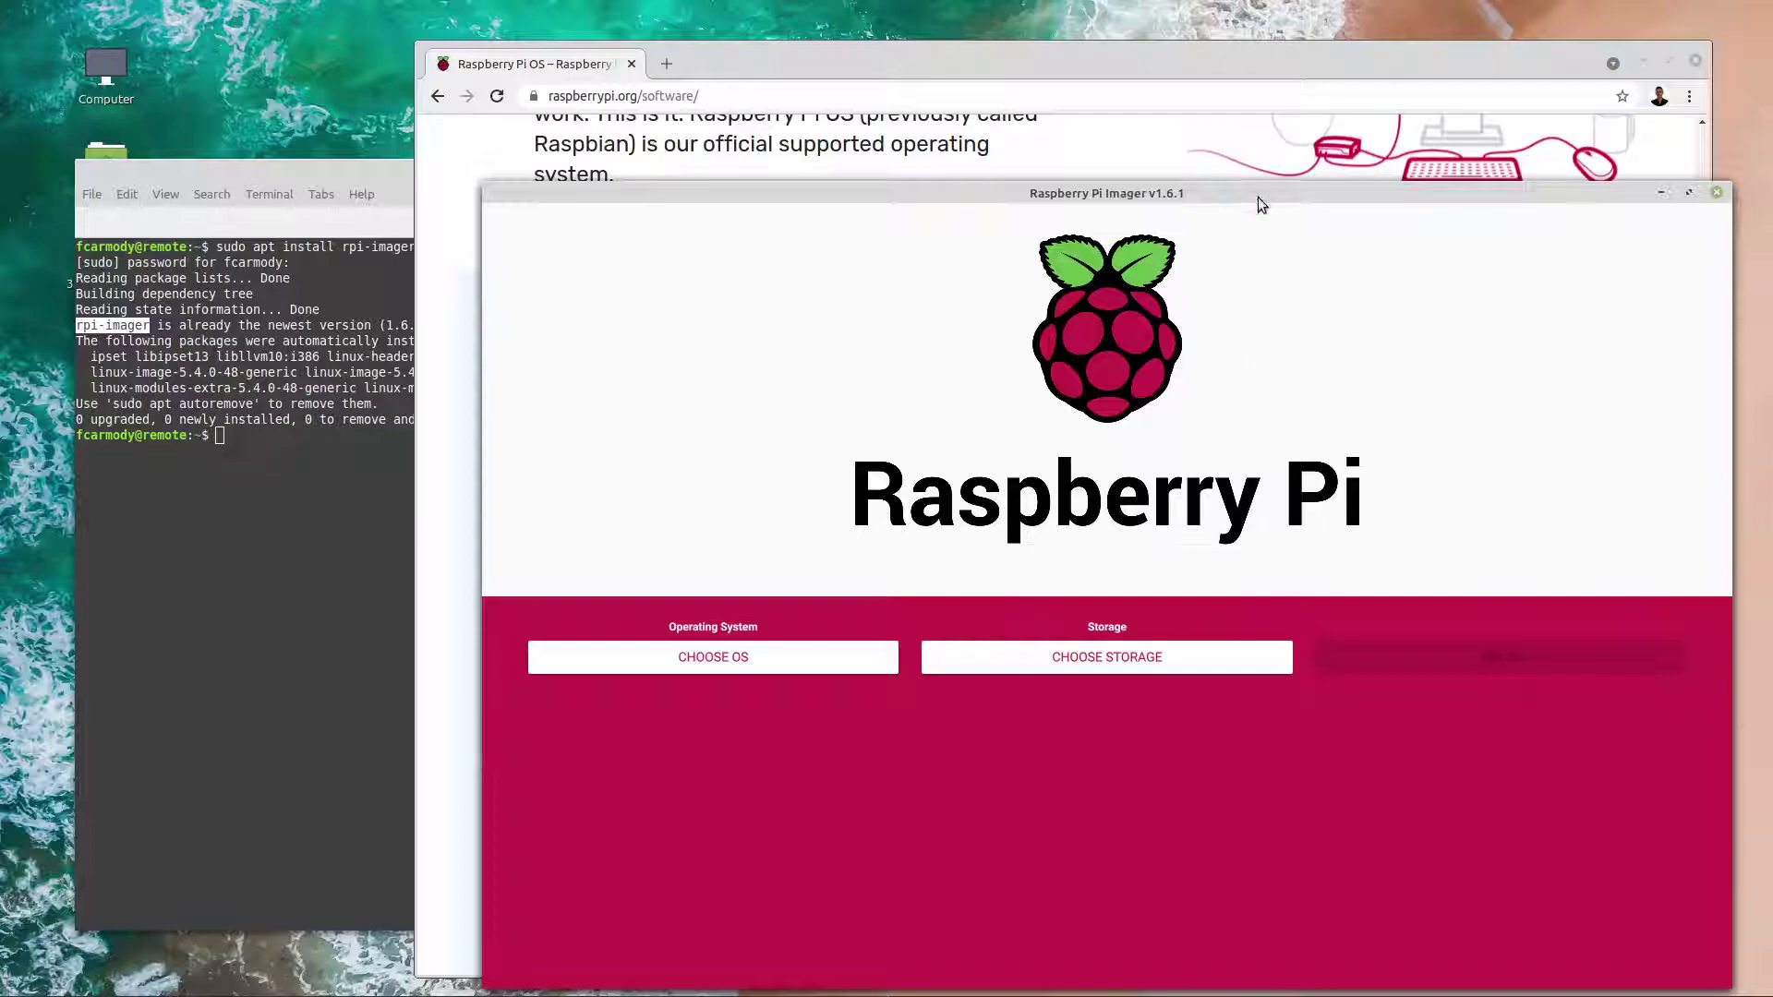
pyautogui.moveTo(1259, 195); pyautogui.dragTo(1205, 93)
pyautogui.click(1453, 89)
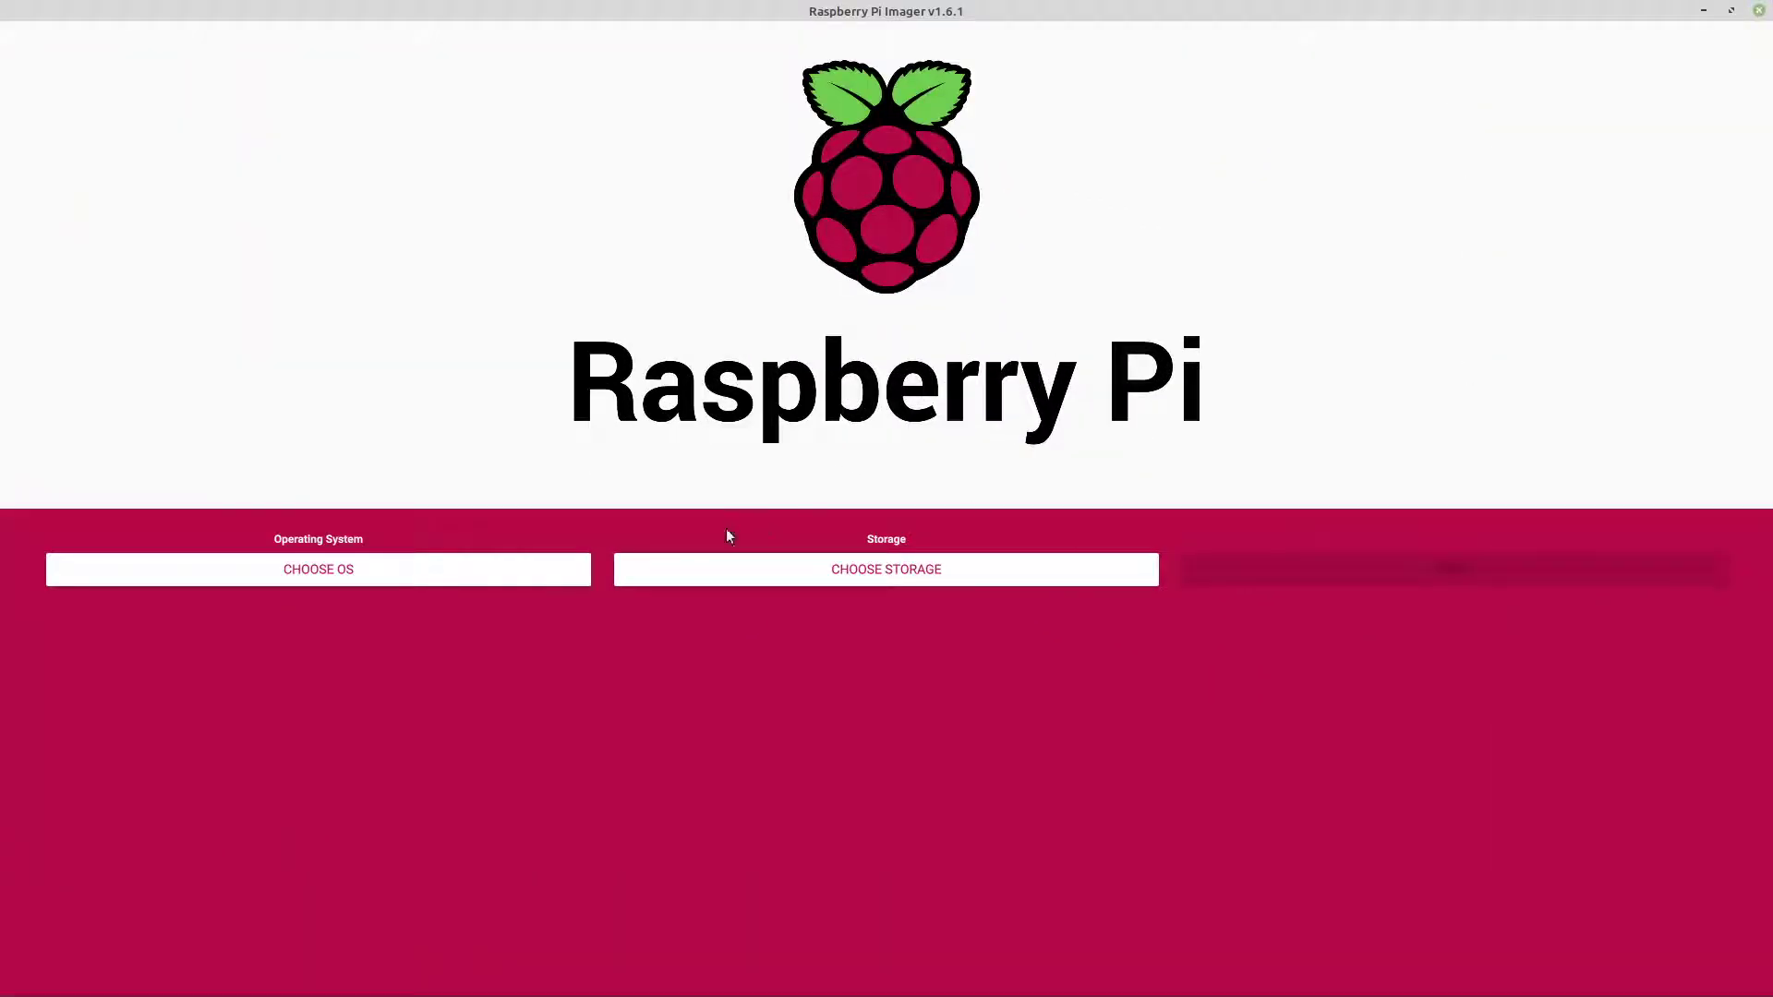
# - Select Raspberry Pi OS (32-bit) and the internal SD card reader, then start writing
pyautogui.click(460, 574)
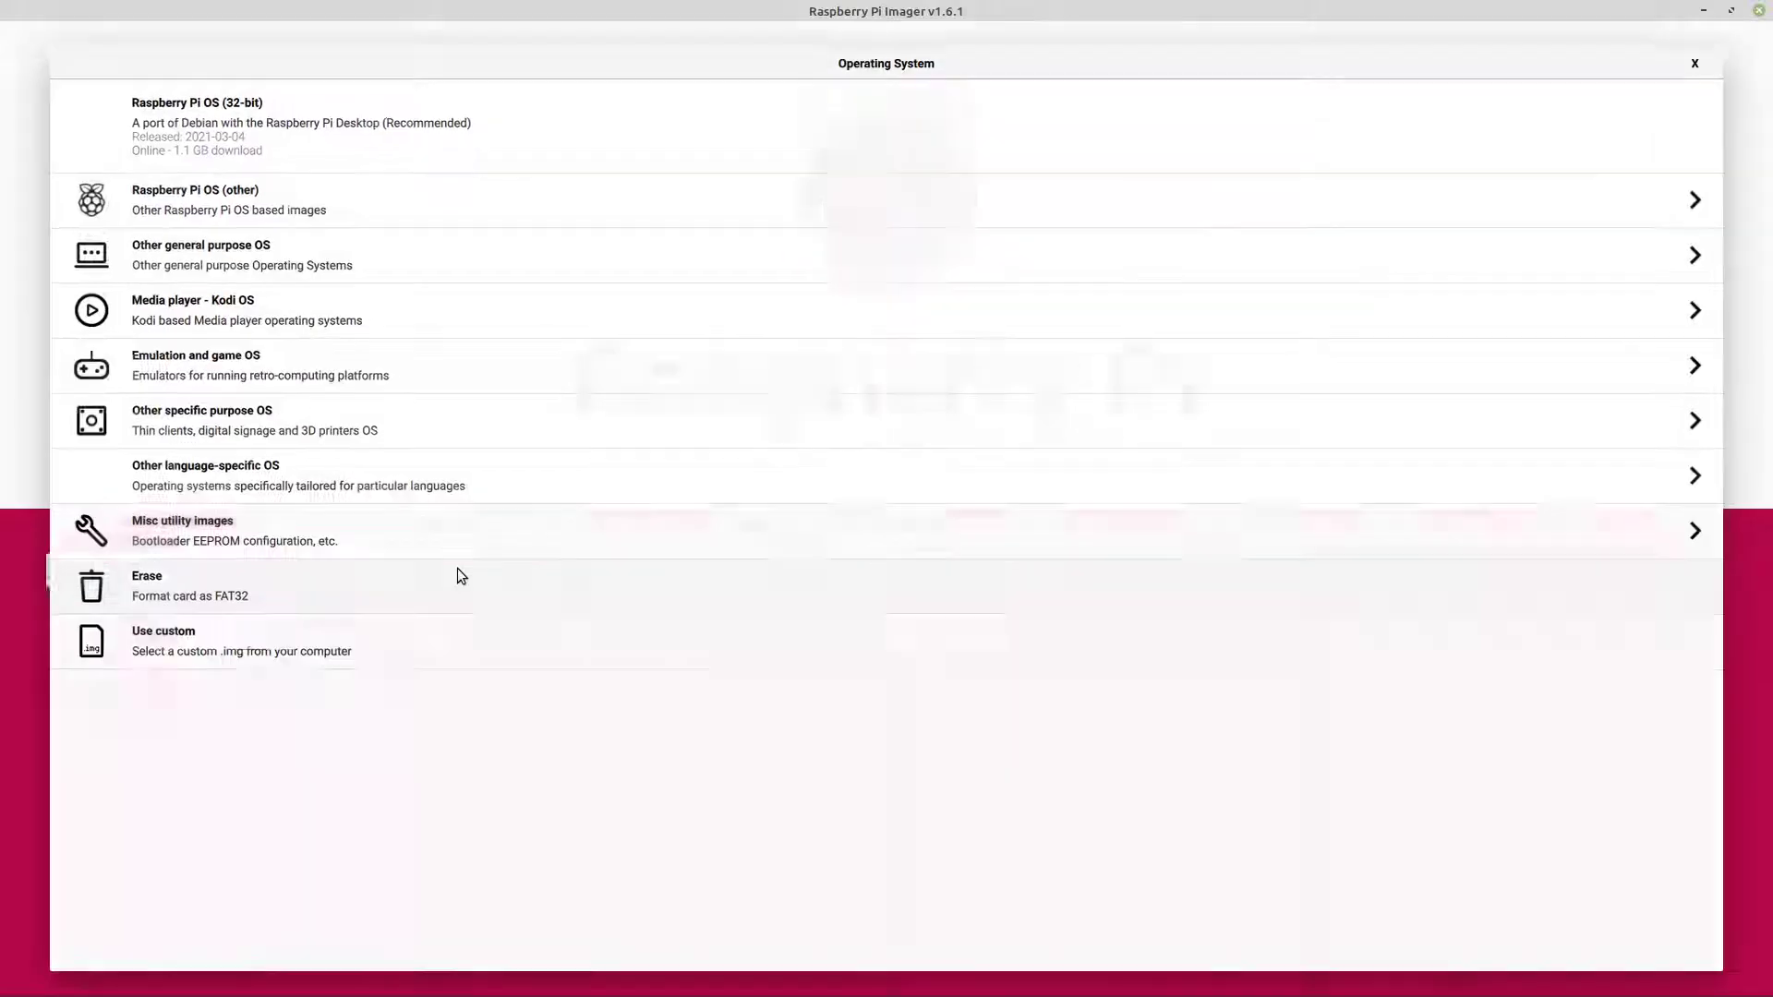
pyautogui.click(215, 94)
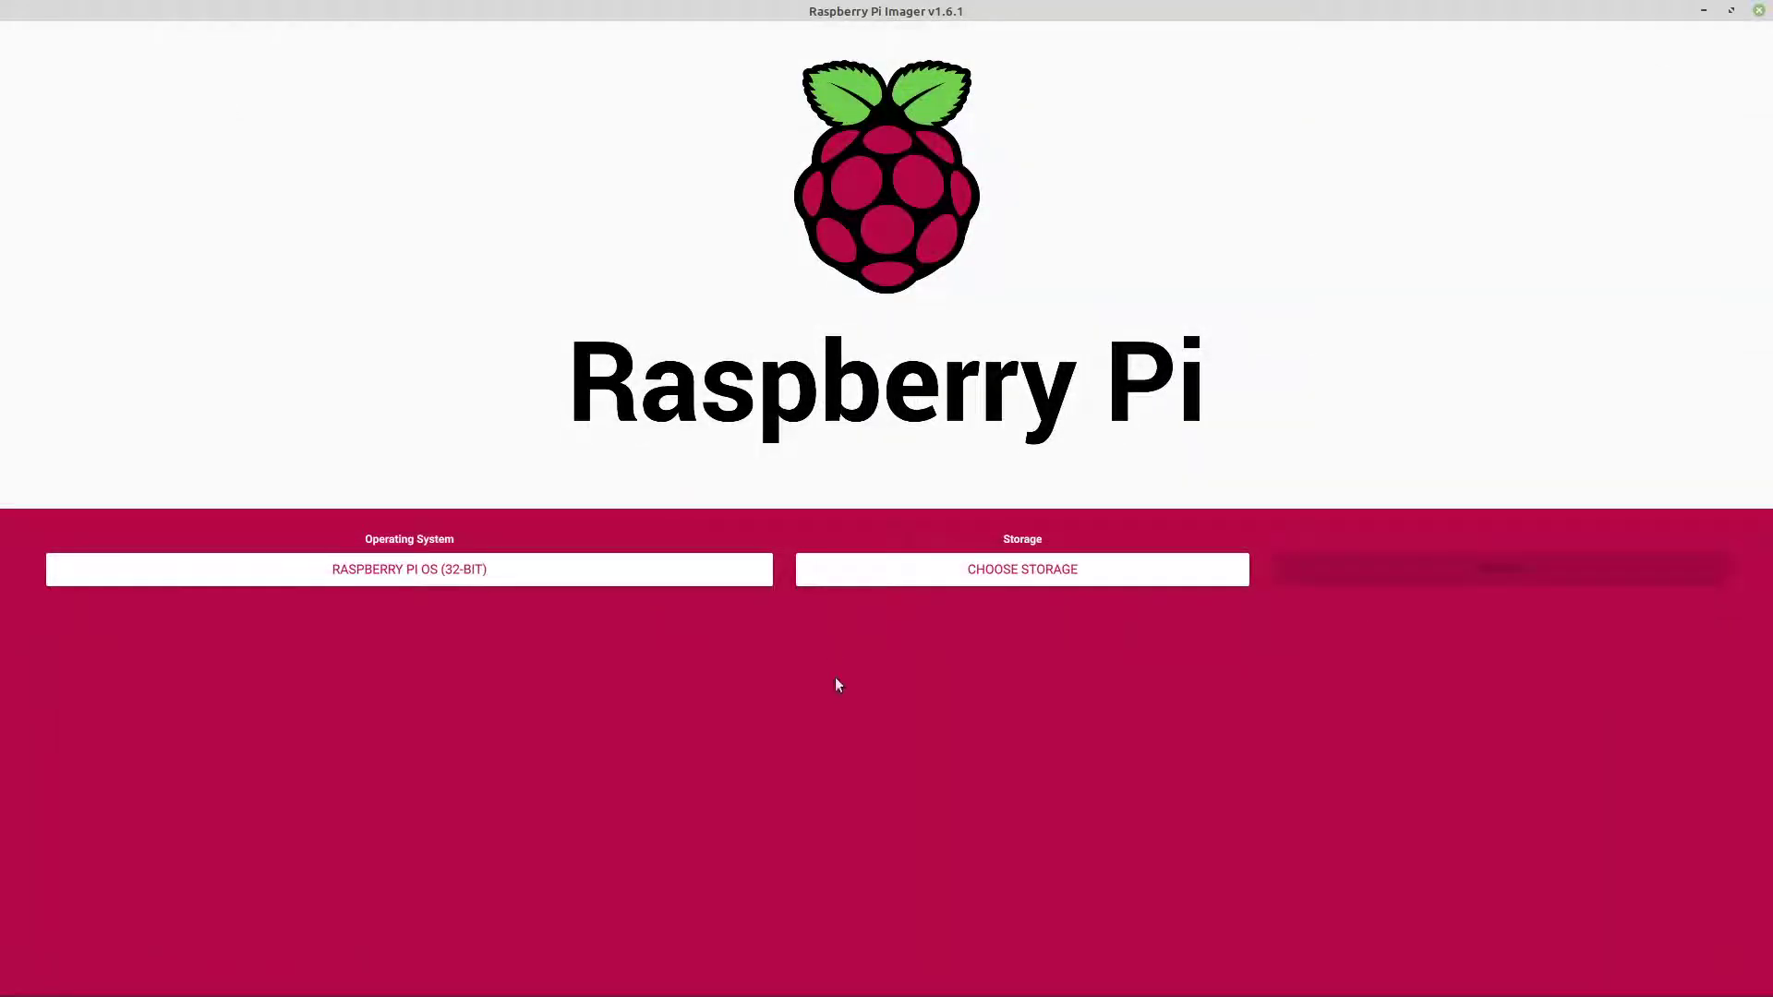
pyautogui.click(950, 577)
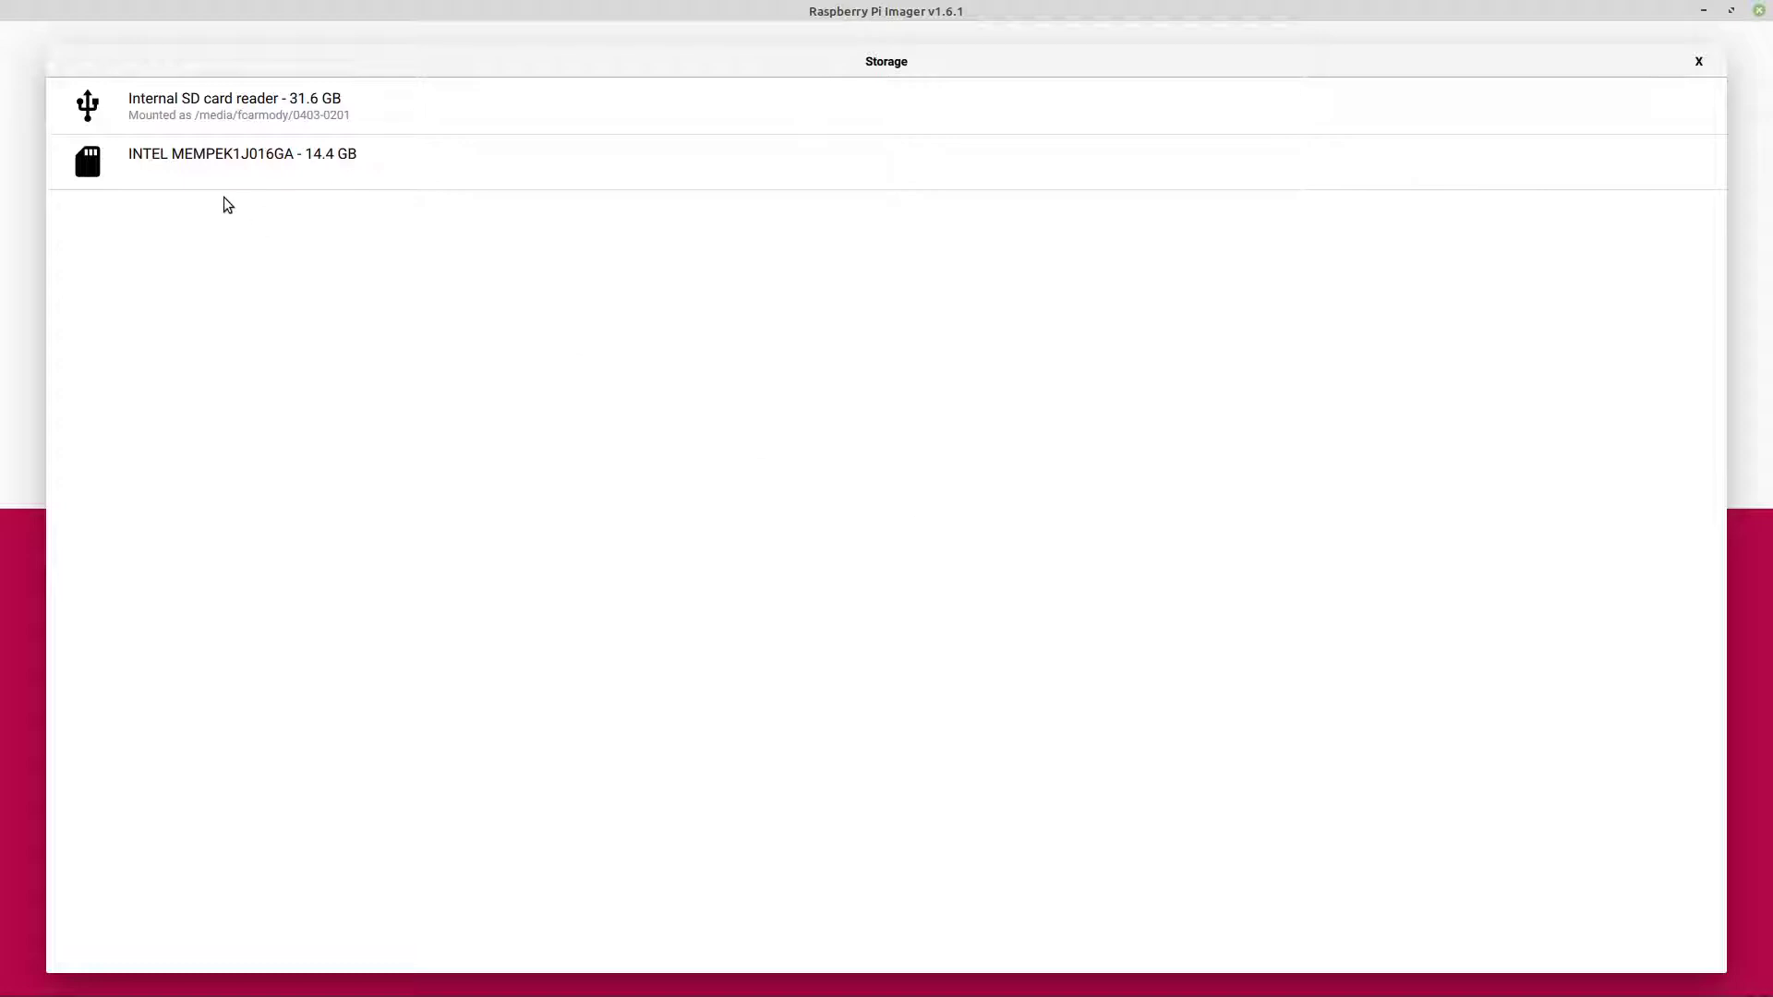
pyautogui.click(288, 113)
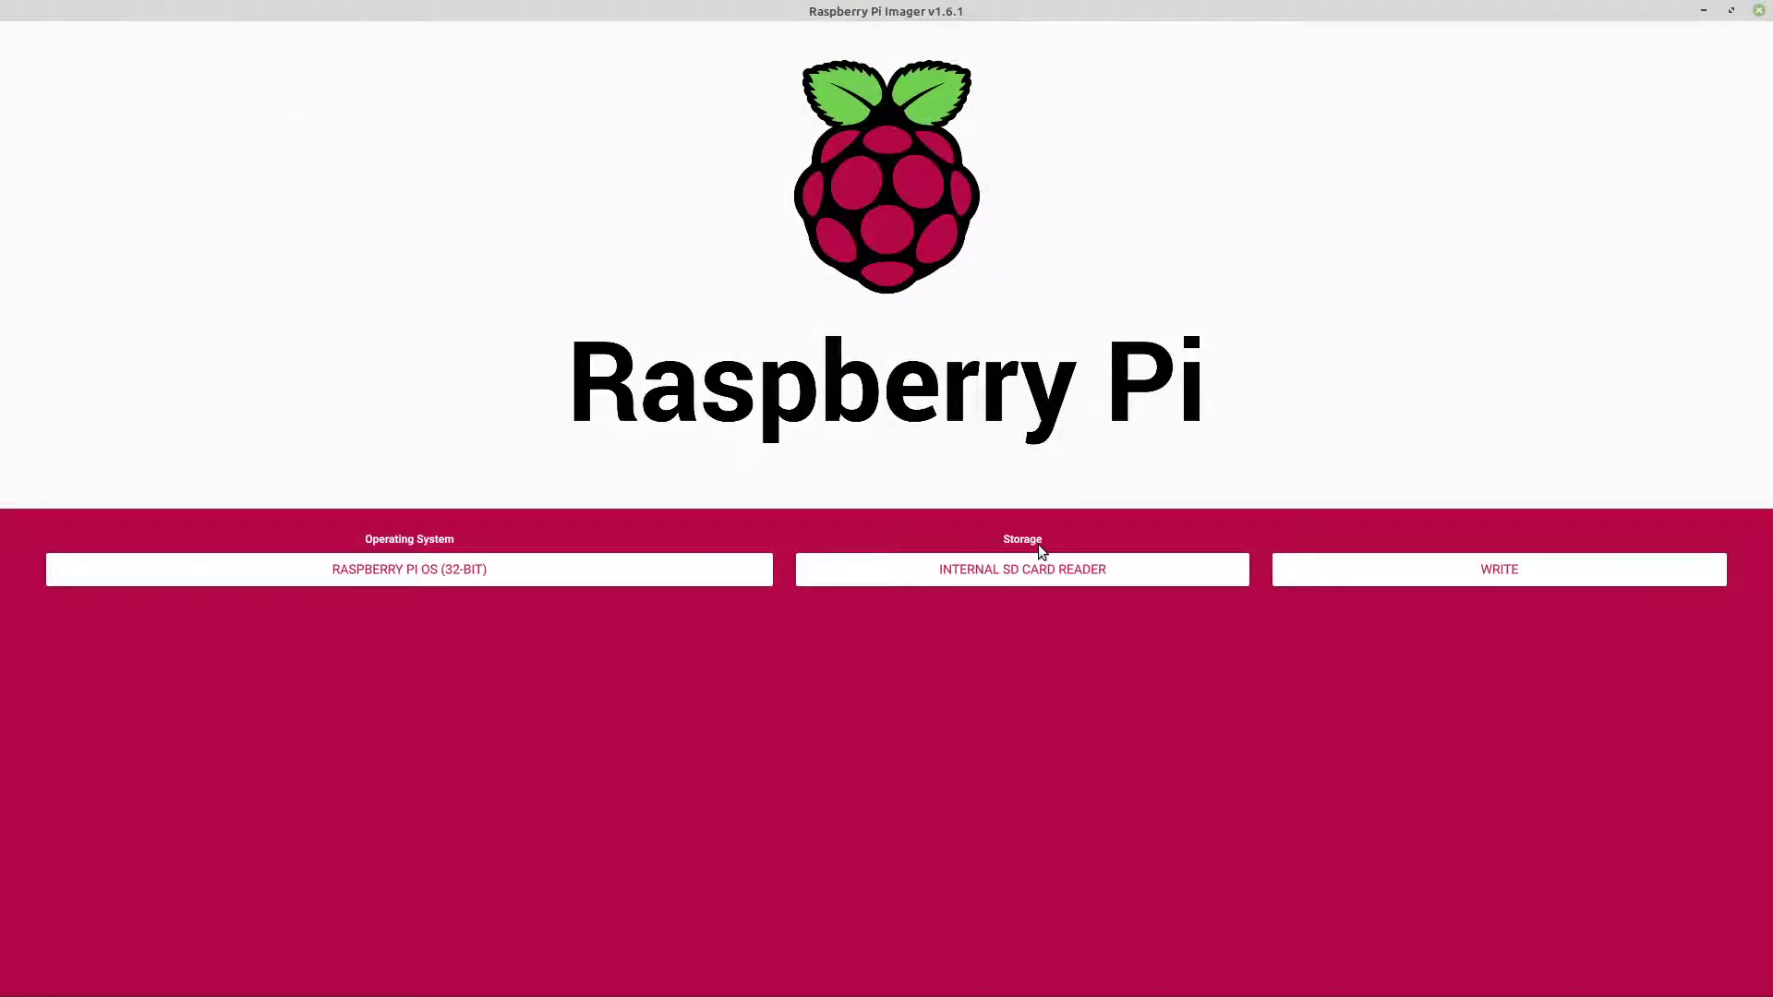
pyautogui.click(1499, 565)
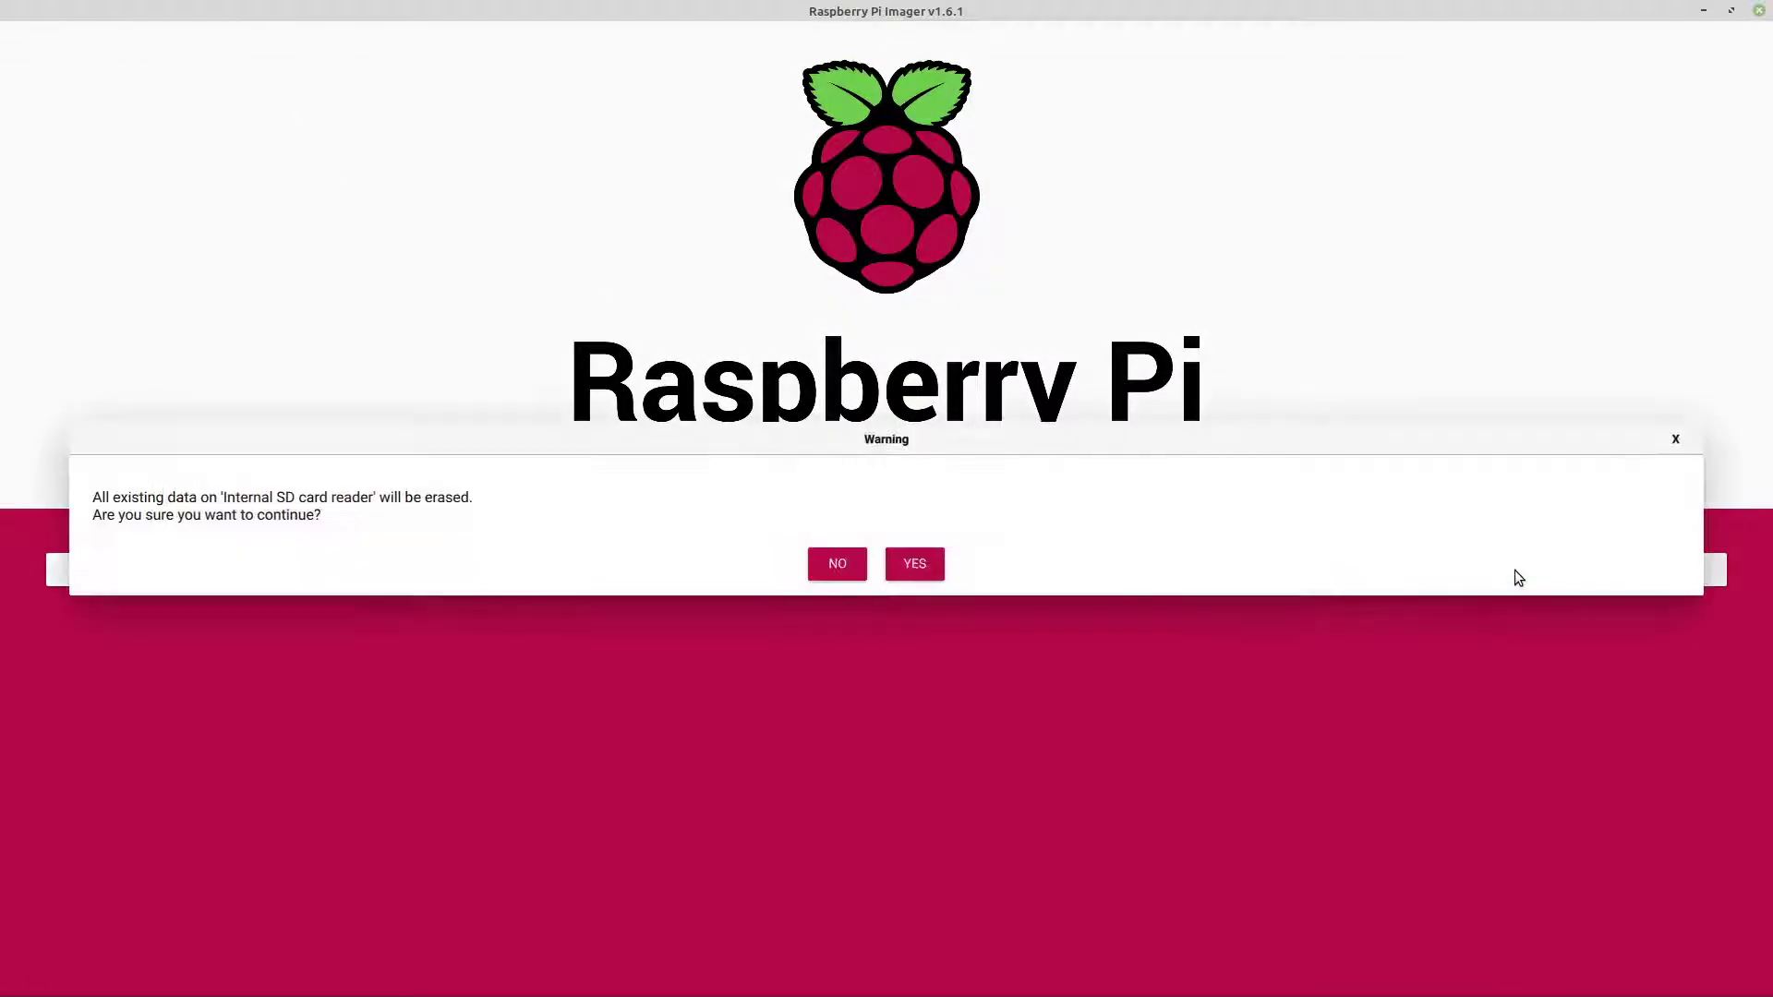
# - Confirm erasing the SD card and authorise the write by re-entering the account password
pyautogui.click(919, 575)
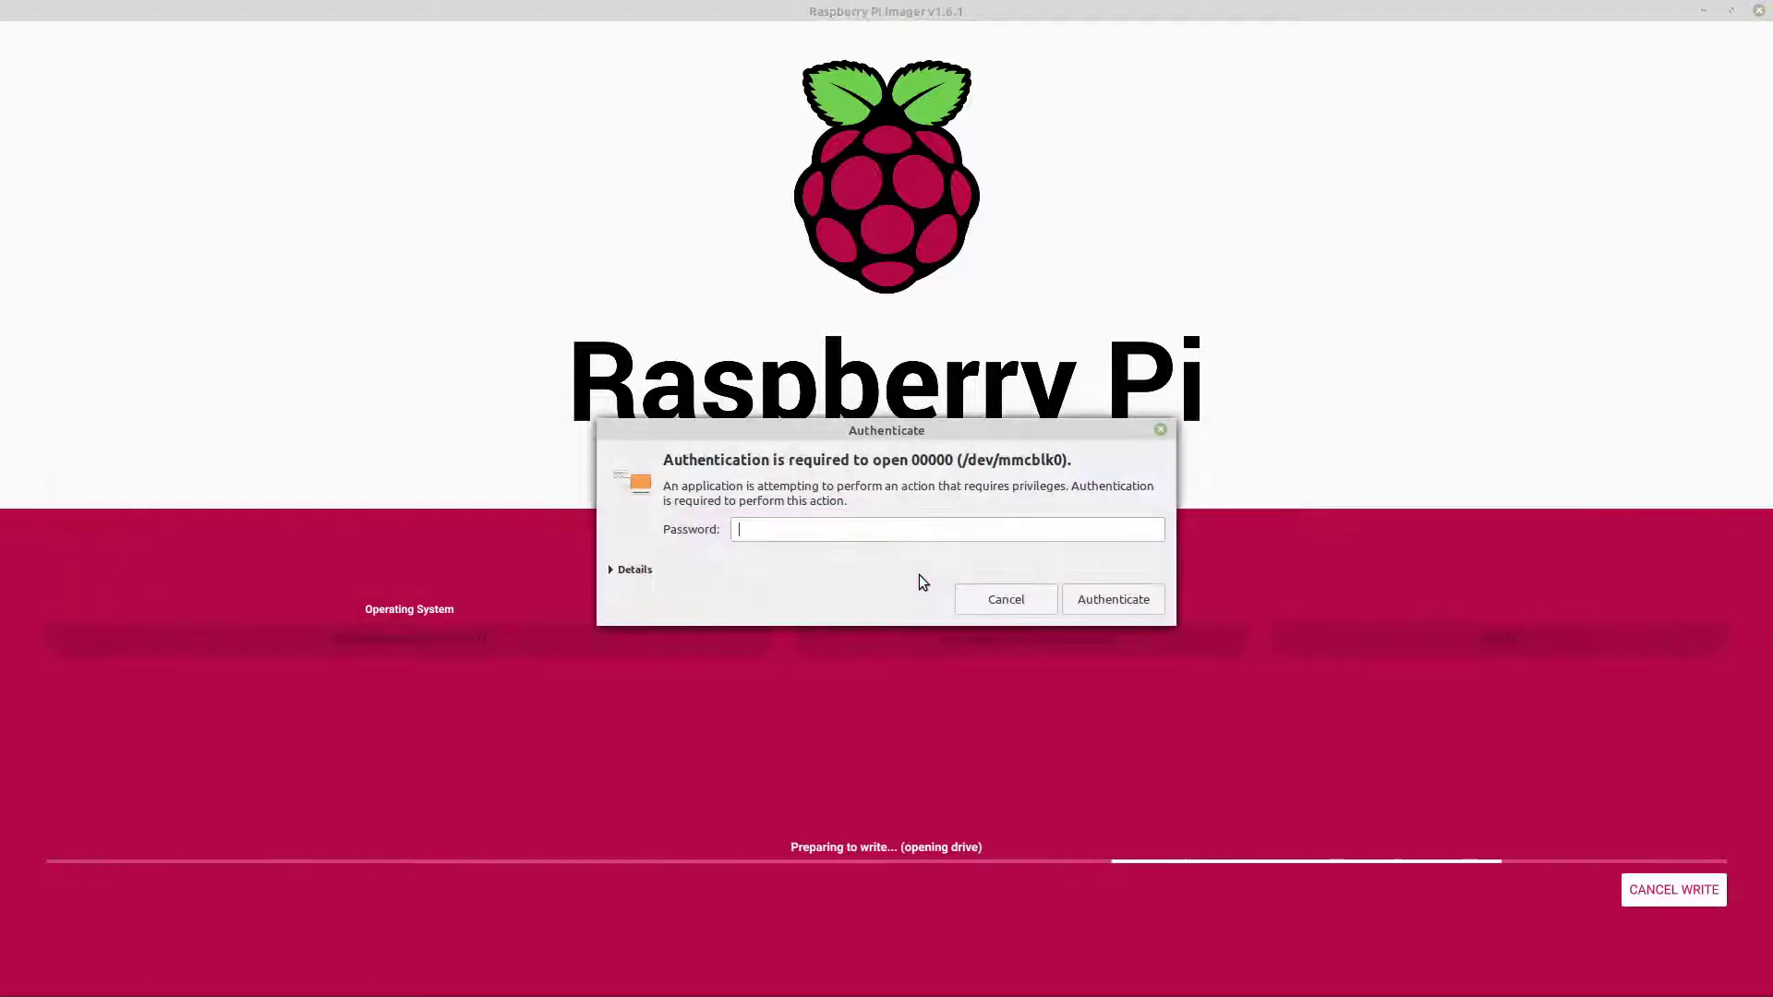
pyautogui.write('*****')
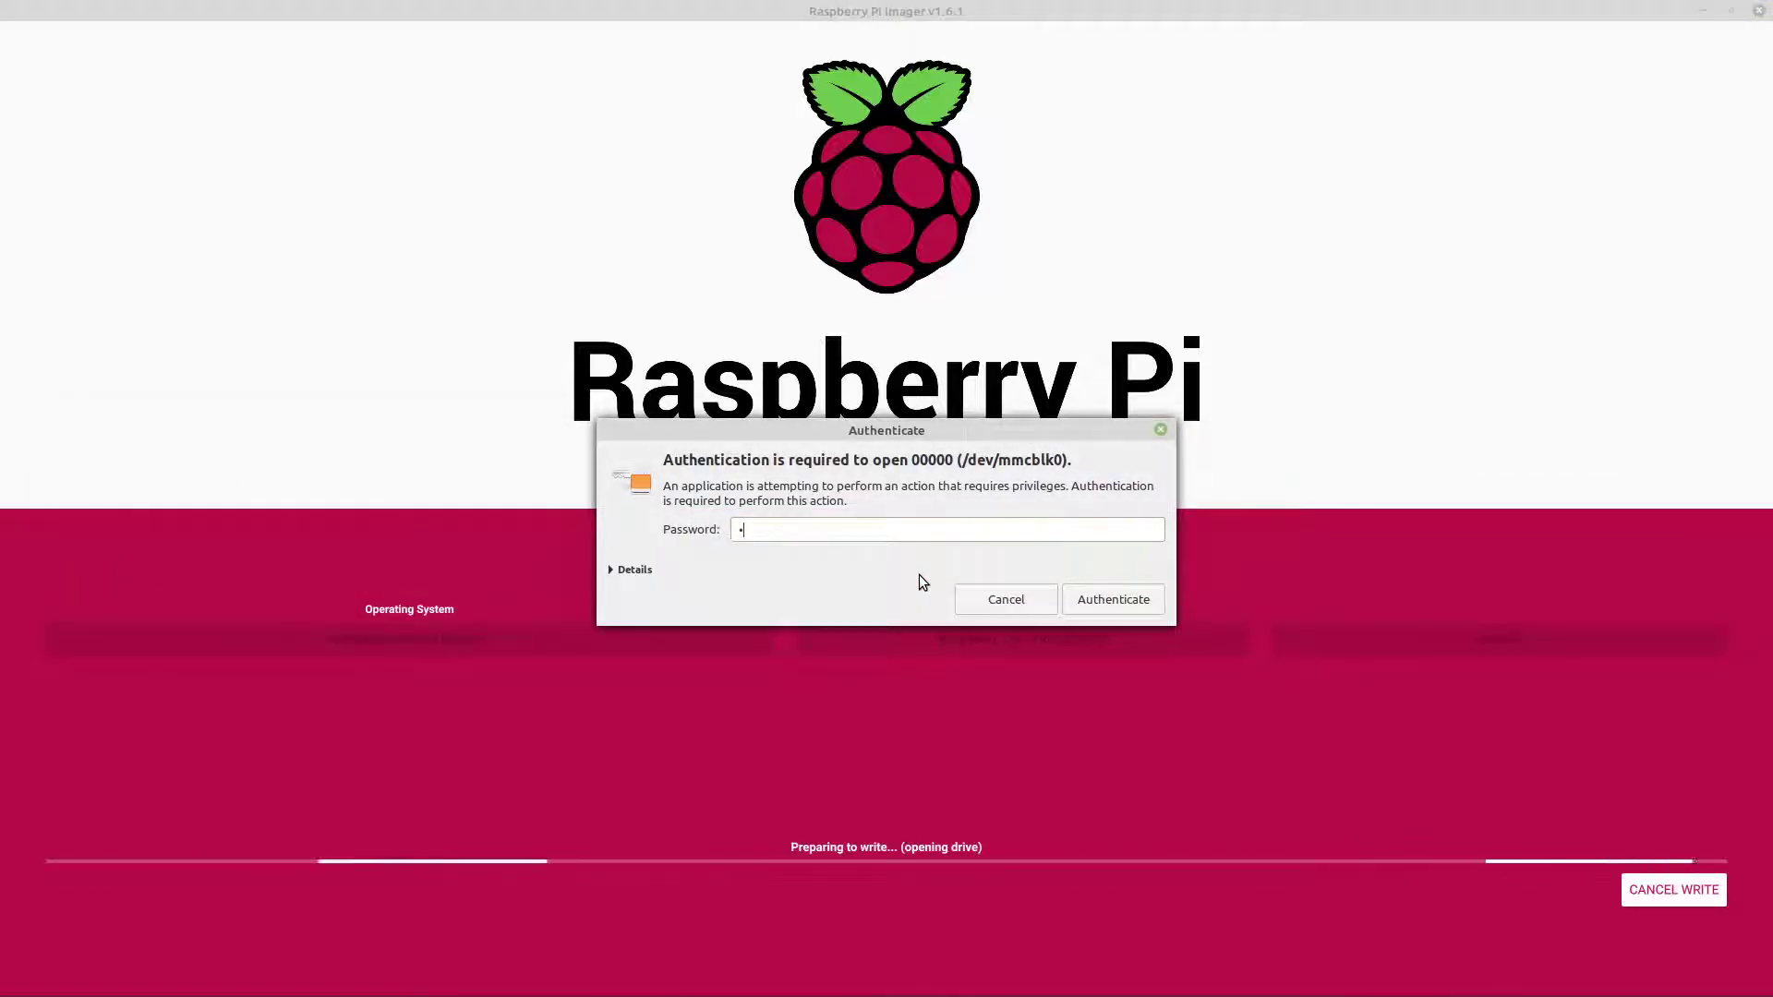
pyautogui.write('****')
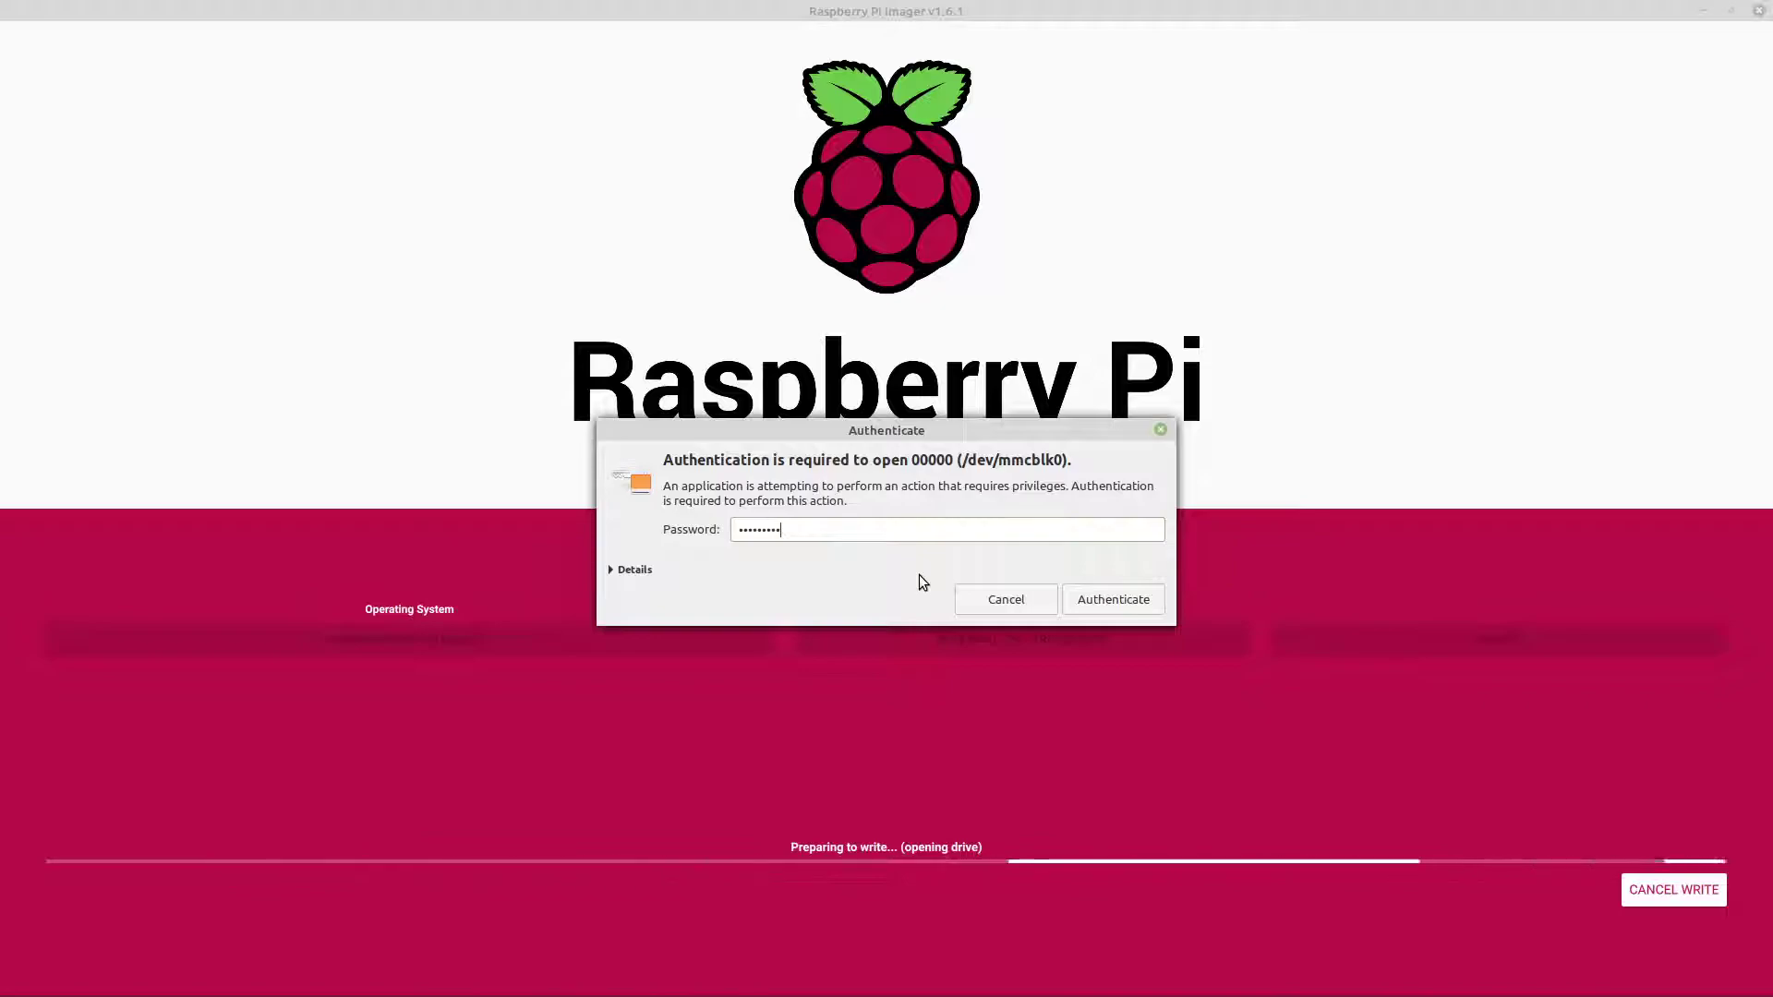
pyautogui.hotkey('ctrl', 'a')
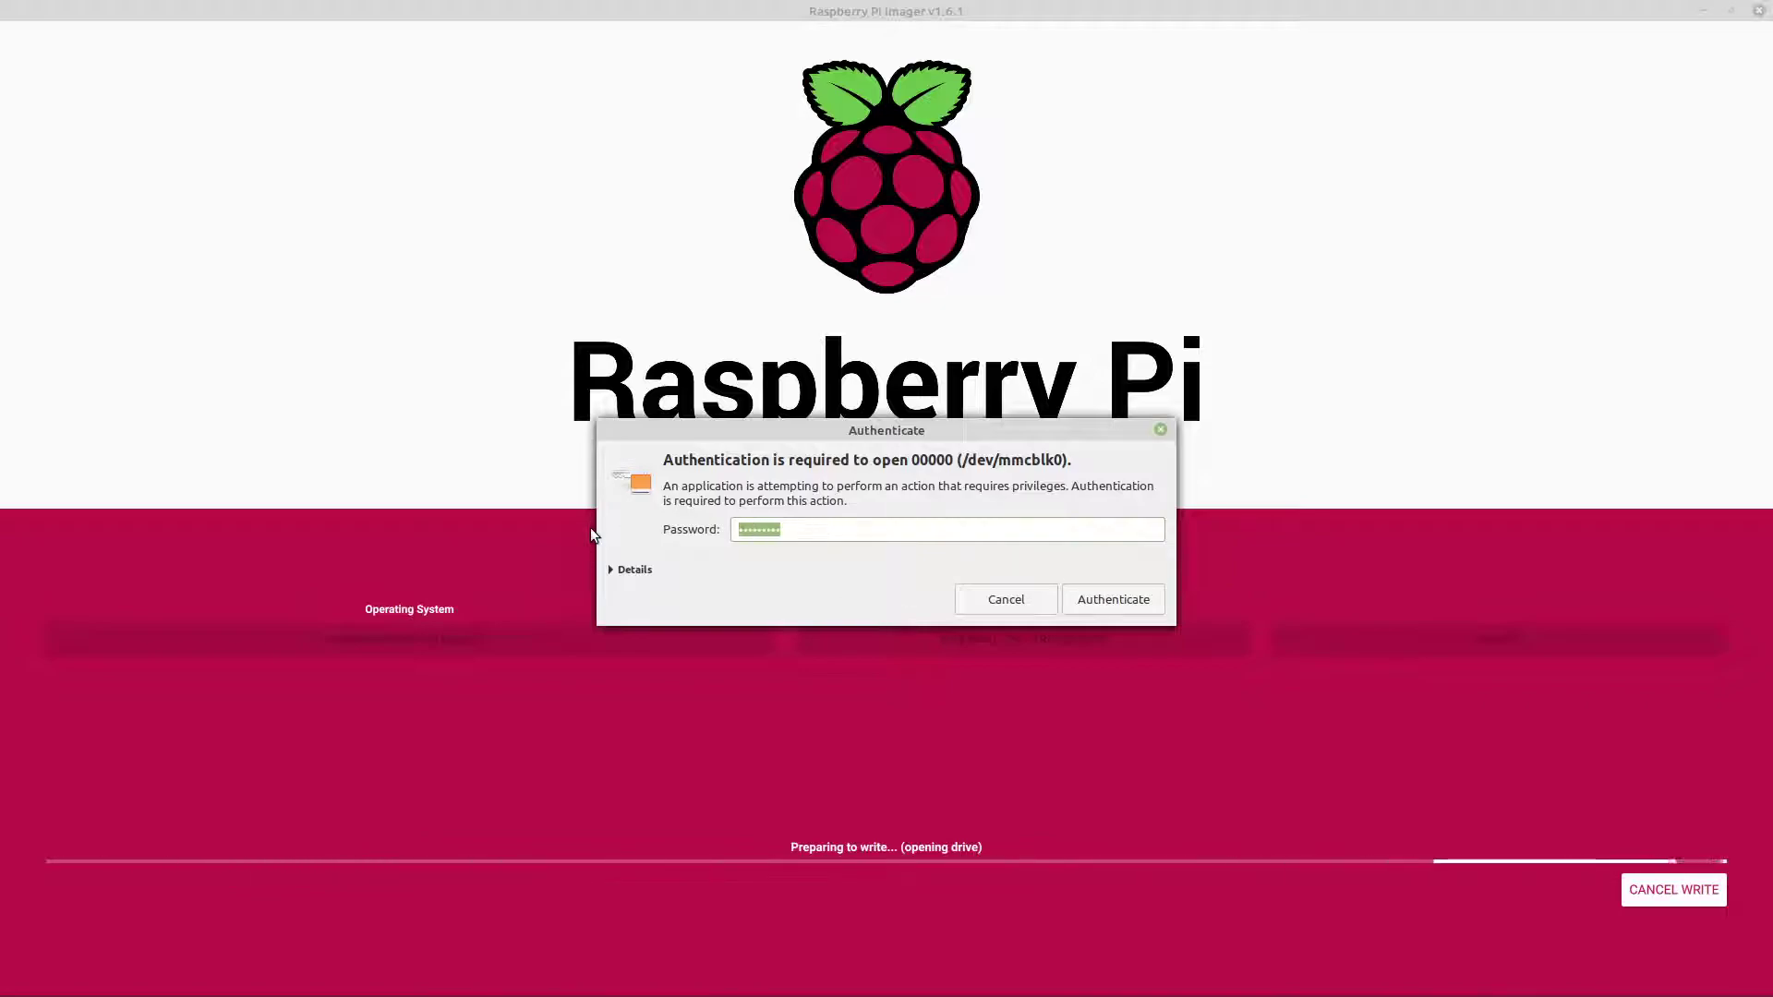
pyautogui.press('BackSpace')
pyautogui.write('**')
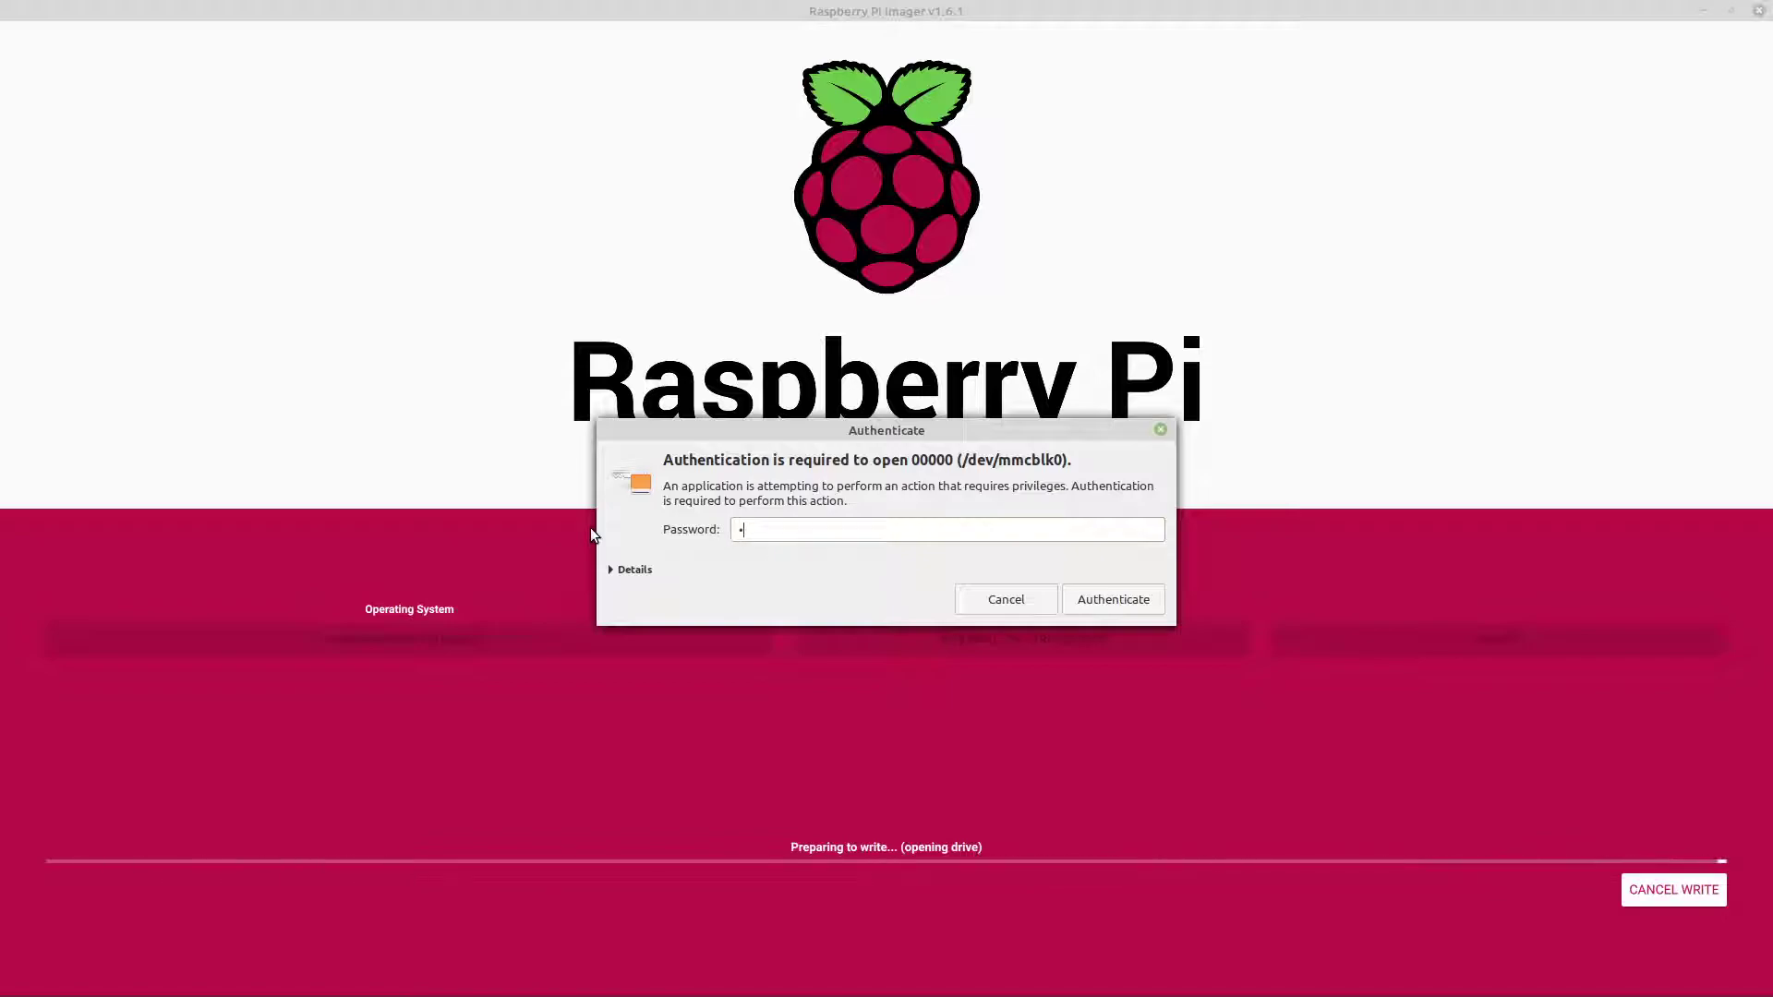
pyautogui.write('******')
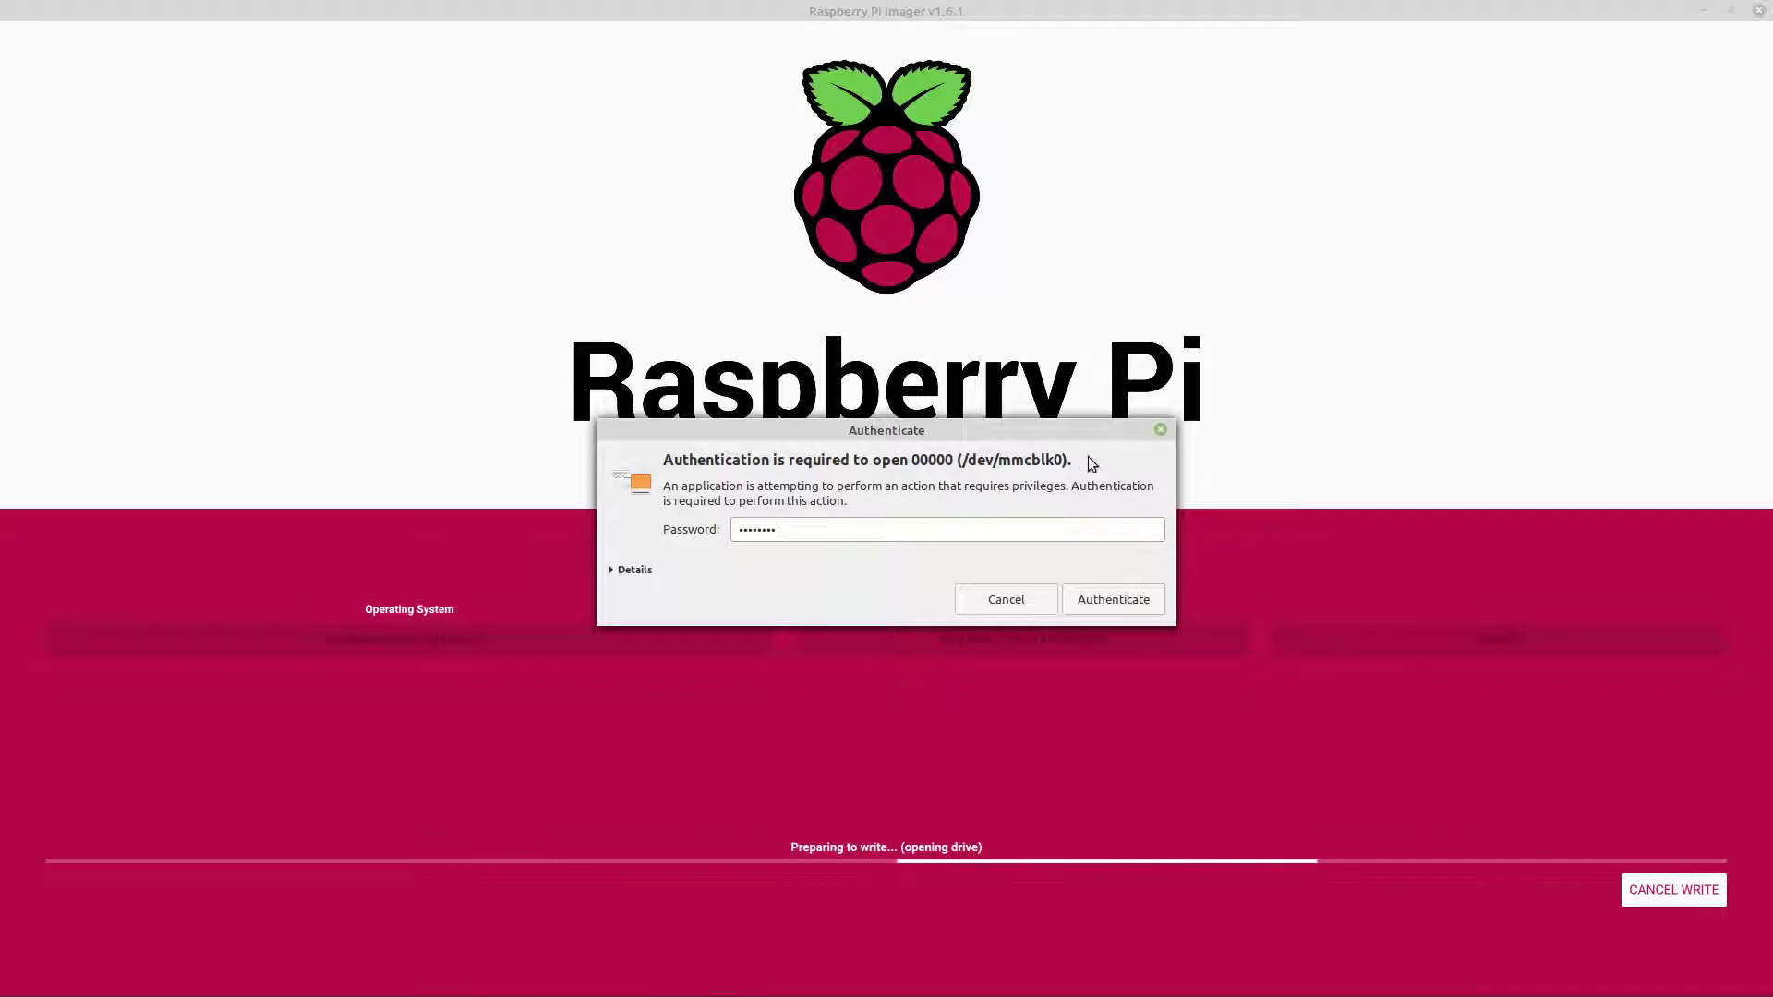
pyautogui.moveTo(1090, 432); pyautogui.dragTo(1192, 295)
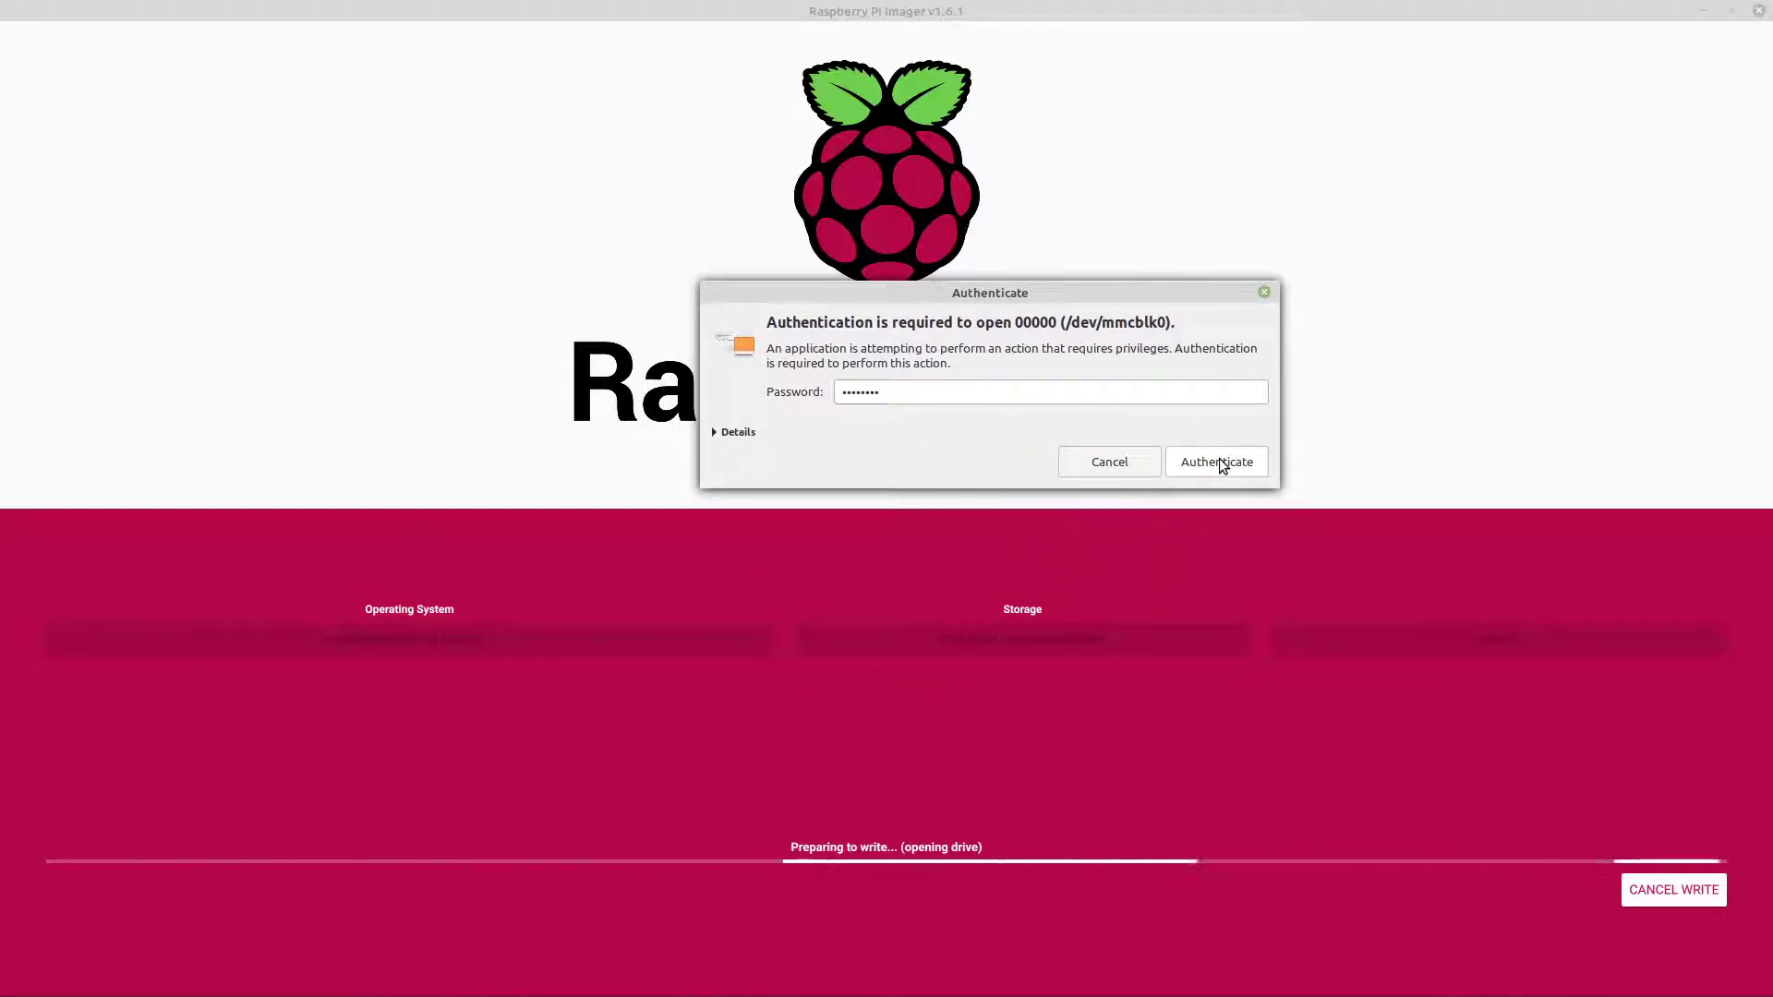
pyautogui.click(1219, 461)
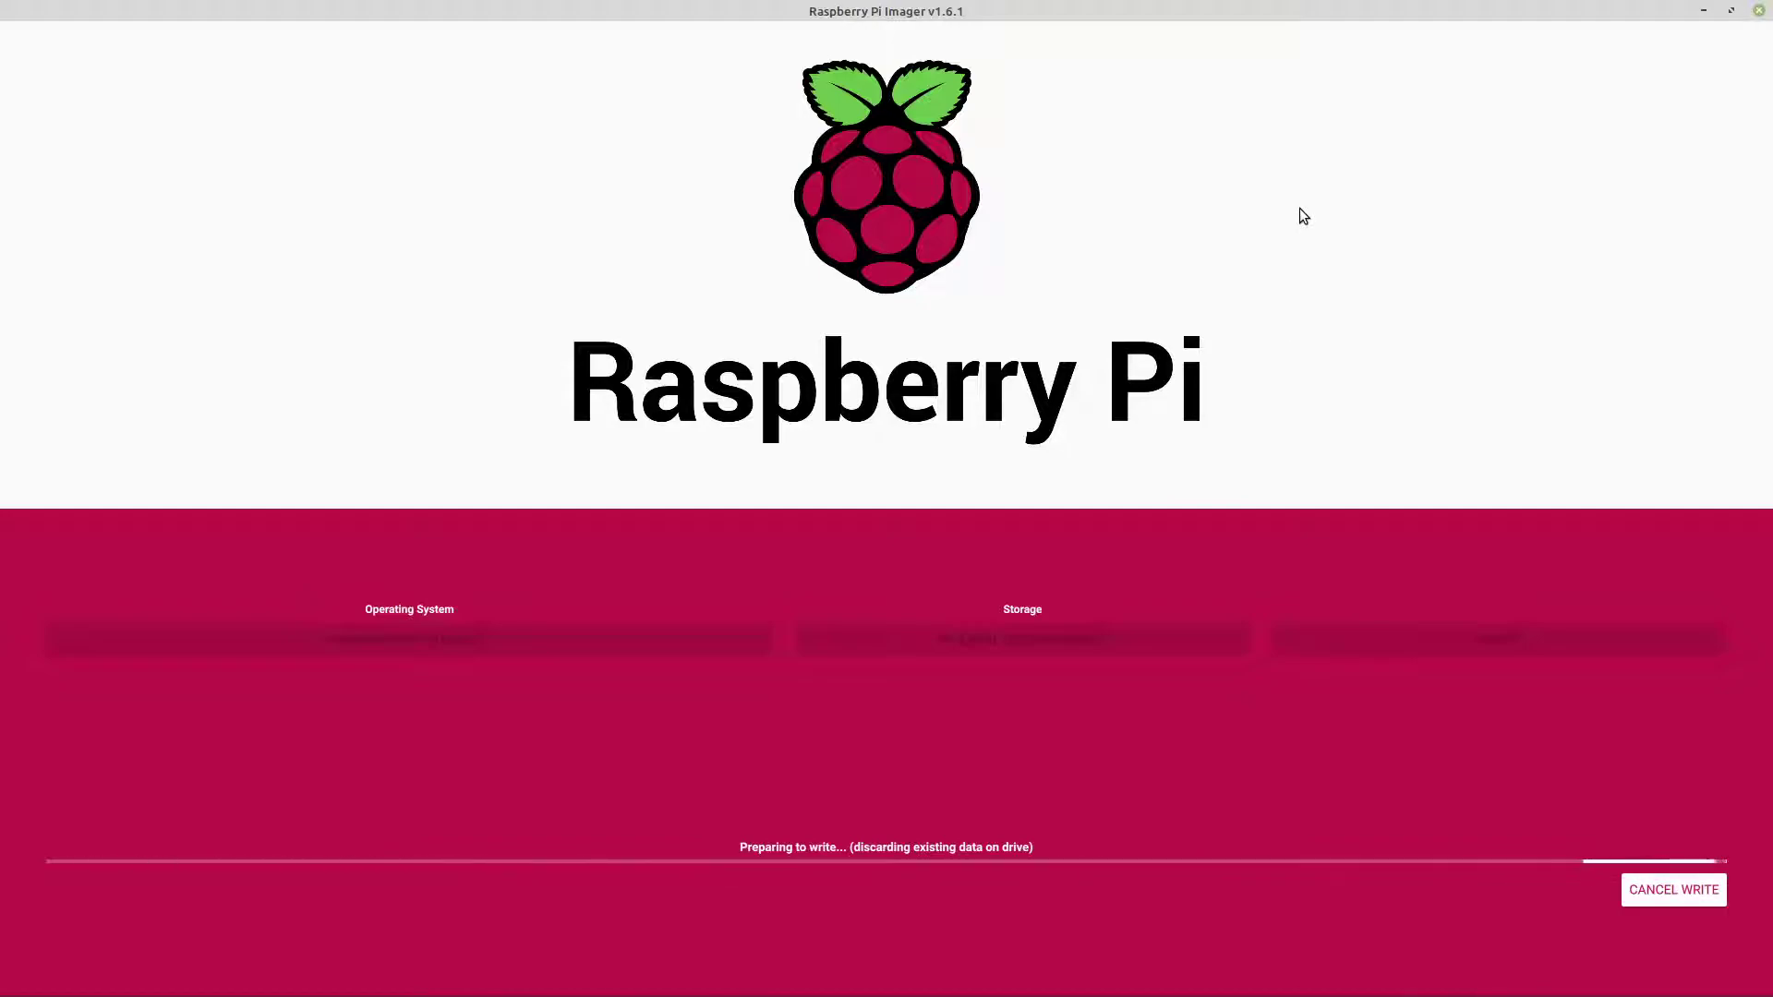
# - Wait while Raspberry Pi Imager discards existing card data and writes Raspberry Pi OS (32-bit)
pyautogui.moveTo(1431, 992)
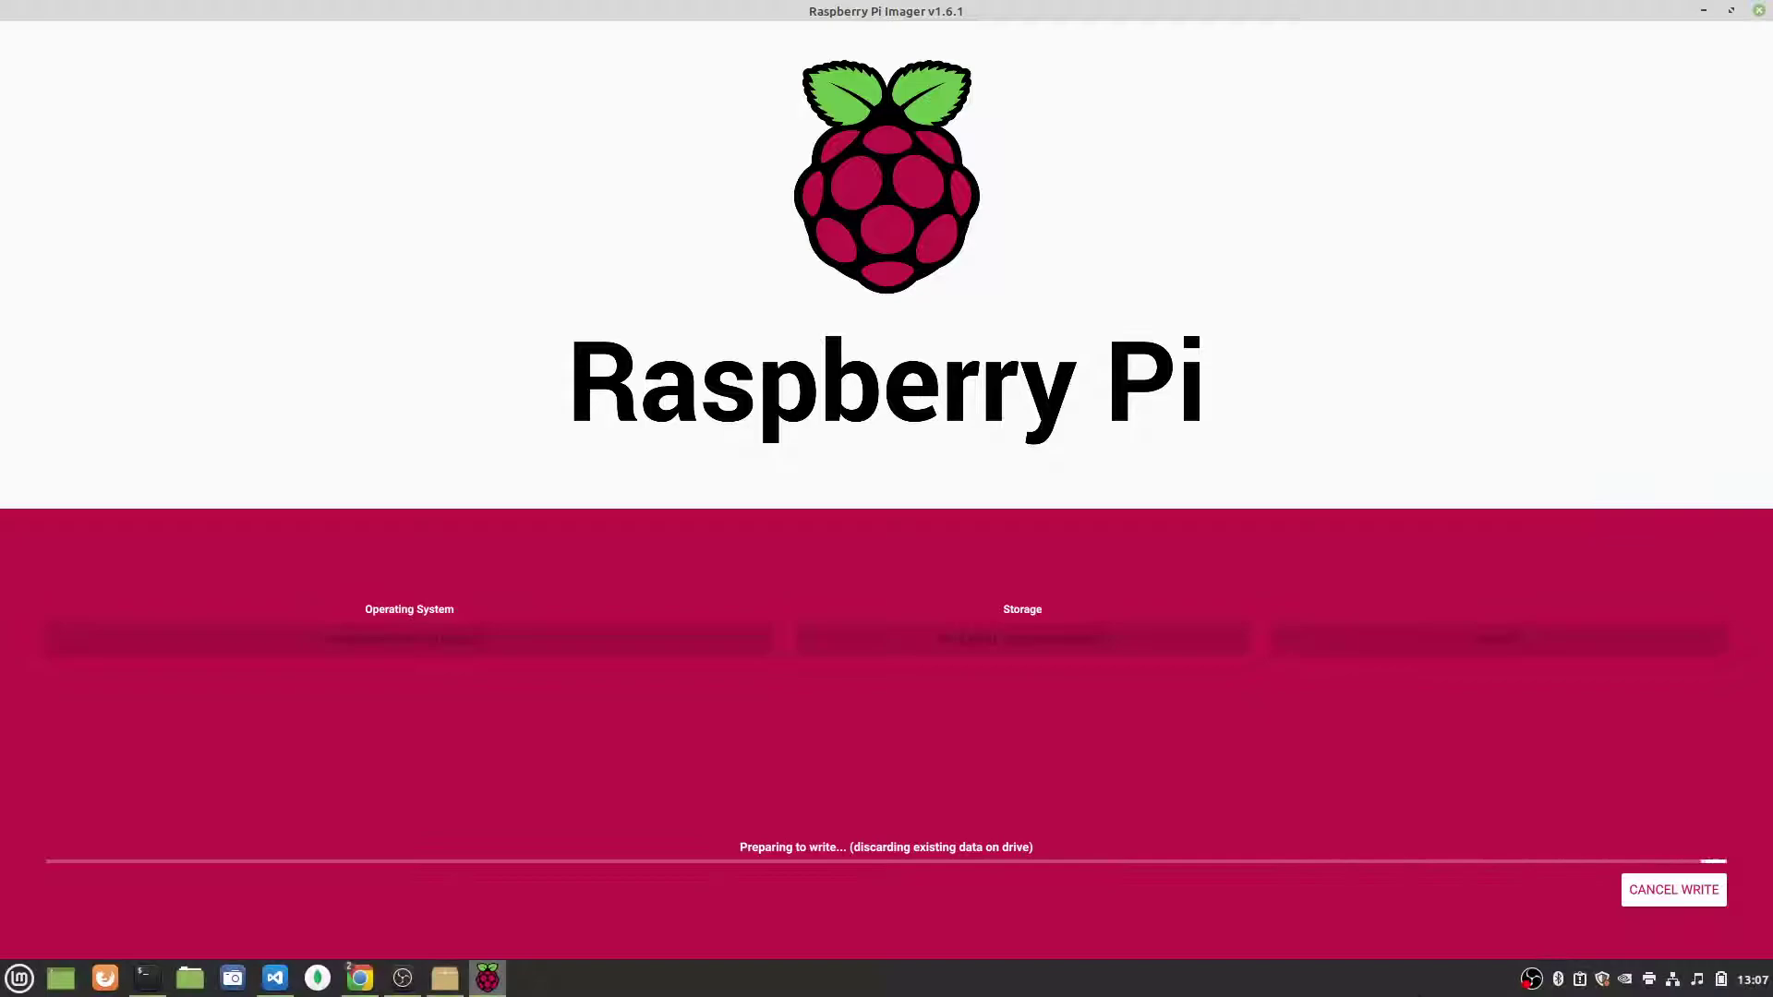